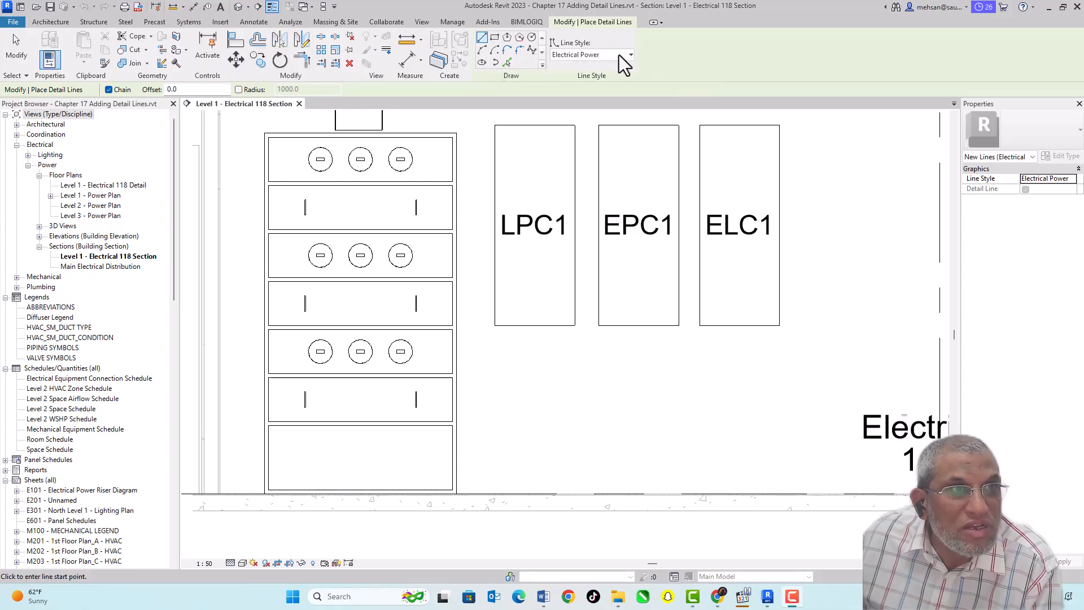
- Draw a detail rectangle about 1820 by 160 mm just below panels LPC1, EPC1 and ELC1 using the Medium Lines style
left_click(618, 55)
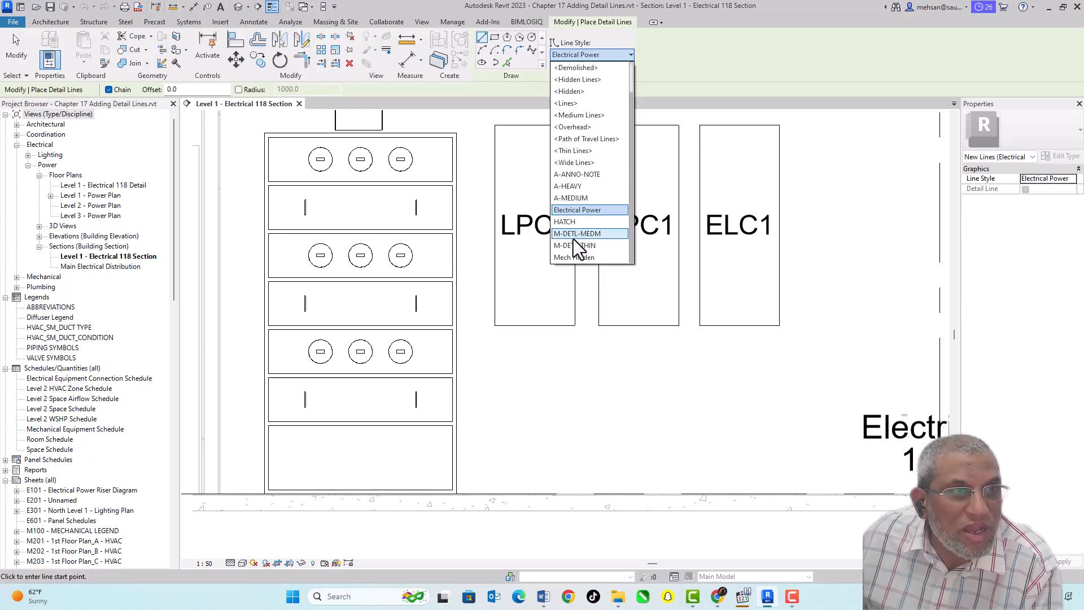
left_click(626, 174)
left_click(618, 55)
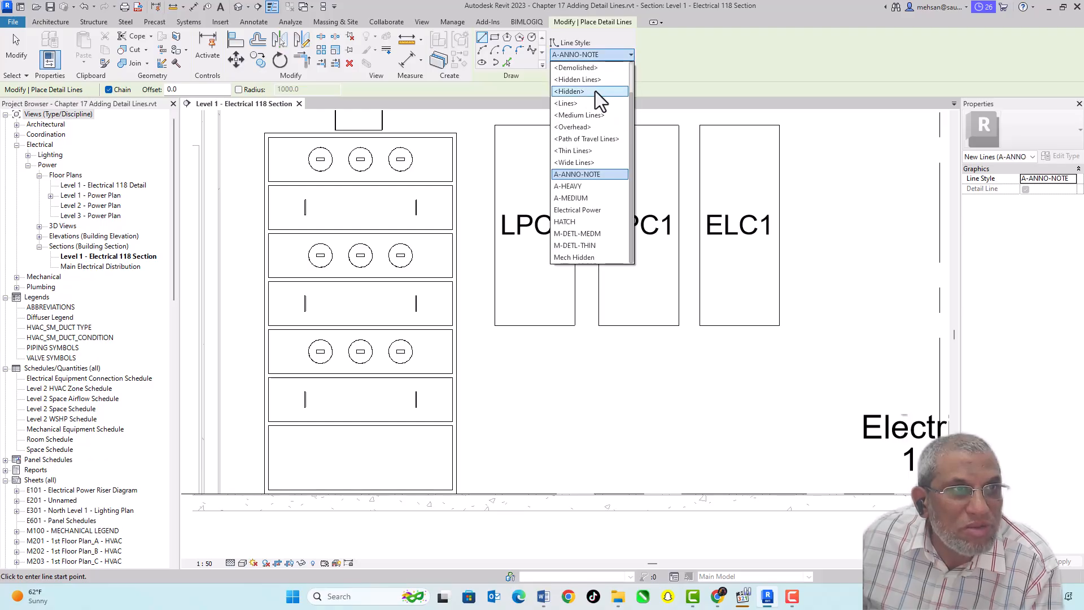
left_click(586, 117)
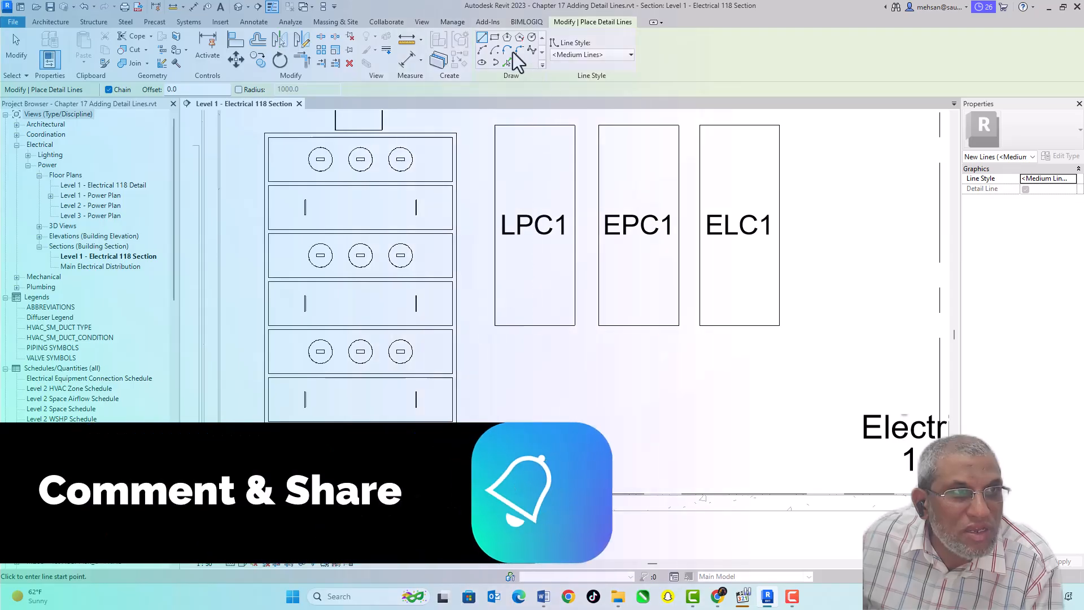
left_click(494, 37)
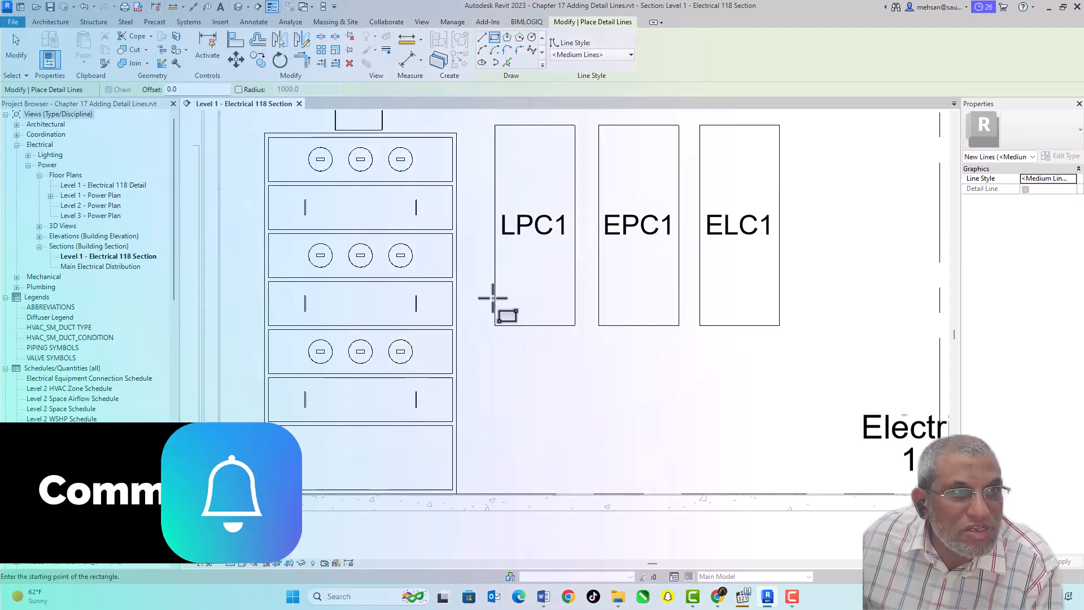
left_click(493, 359)
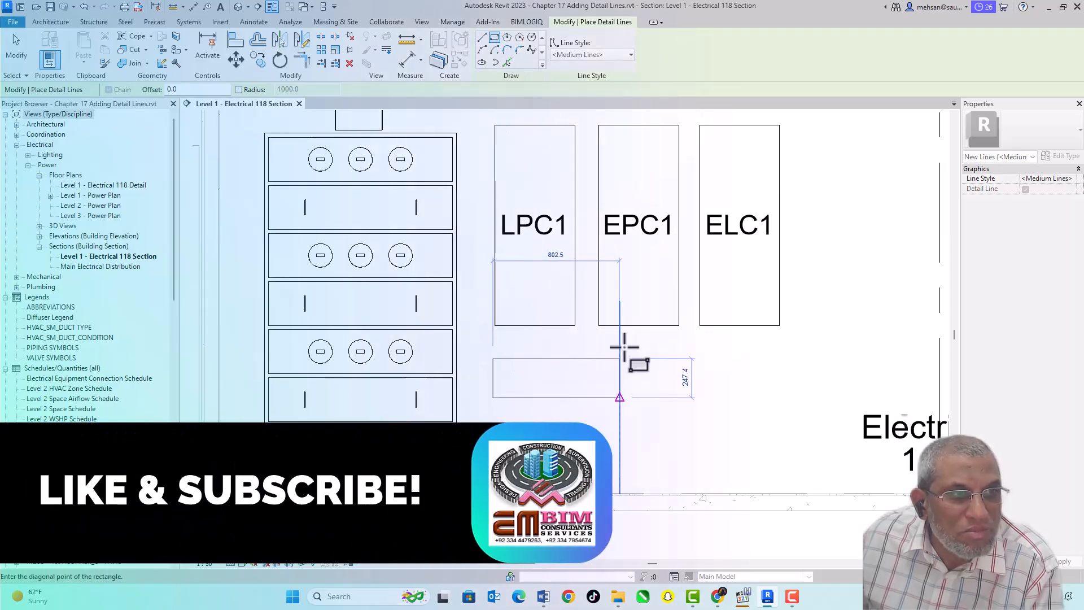
left_click(780, 334)
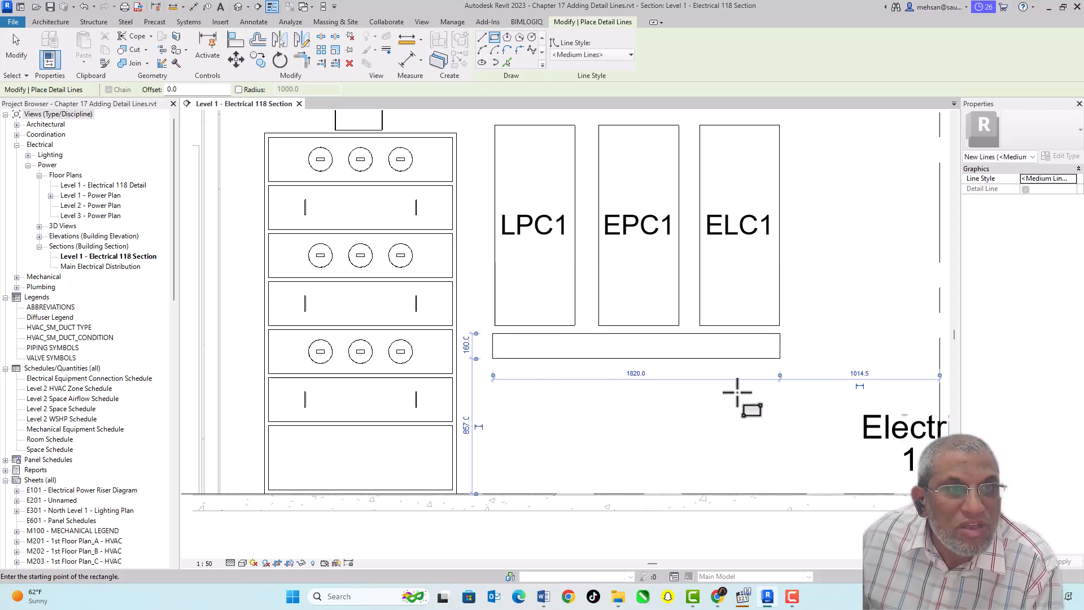
- Draw a vertical Wide Lines detail line about 340 mm long from just above panel LPC1 up into the horizontal cable tray
scroll(686, 282, "down", 3)
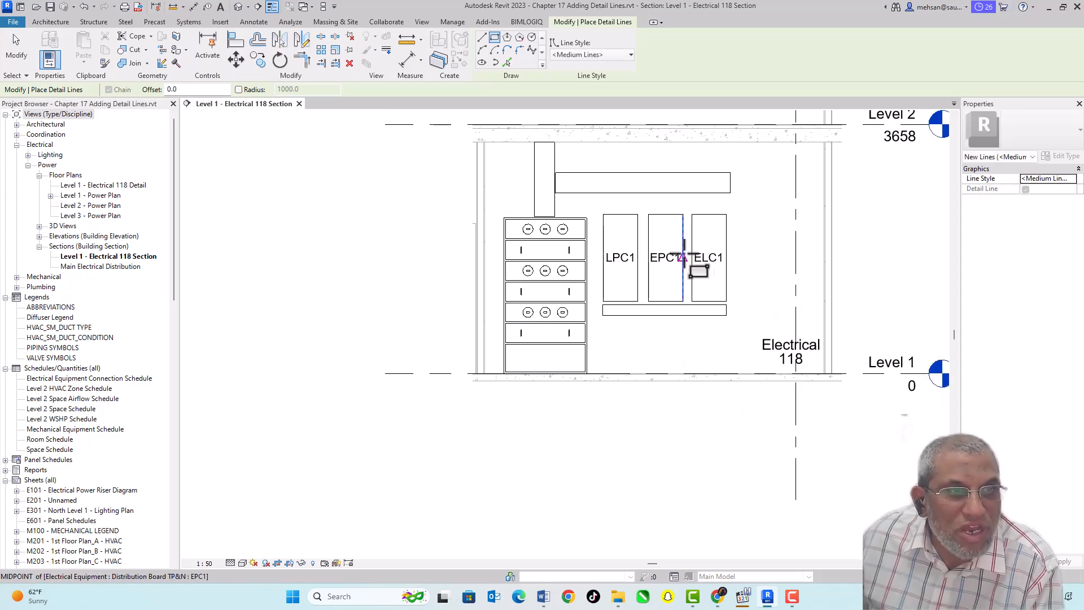
scroll(697, 263, "down", 1)
scroll(686, 192, "up", 2)
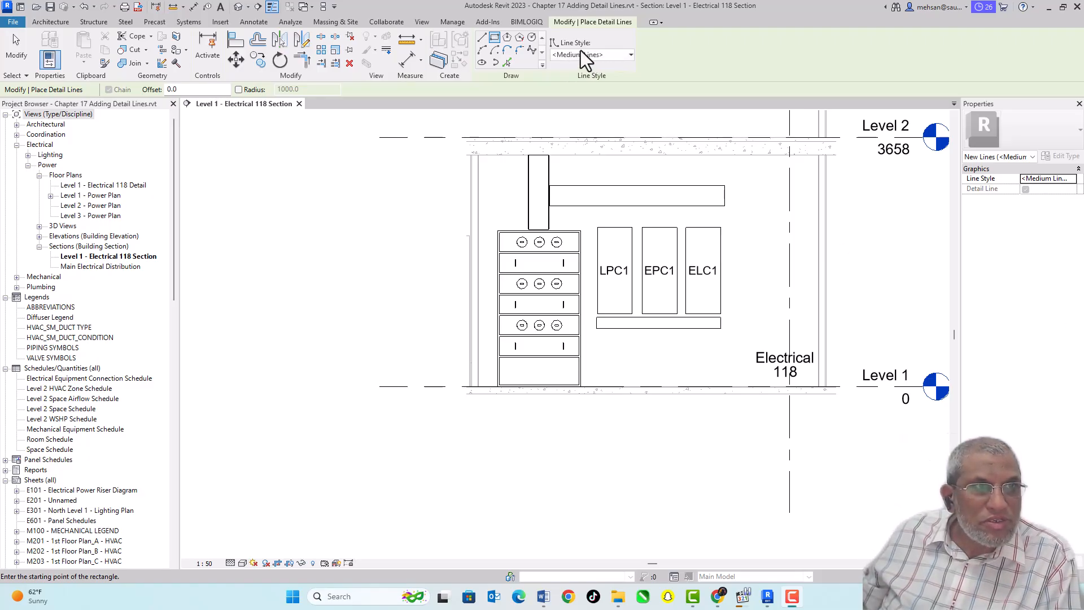
left_click(615, 56)
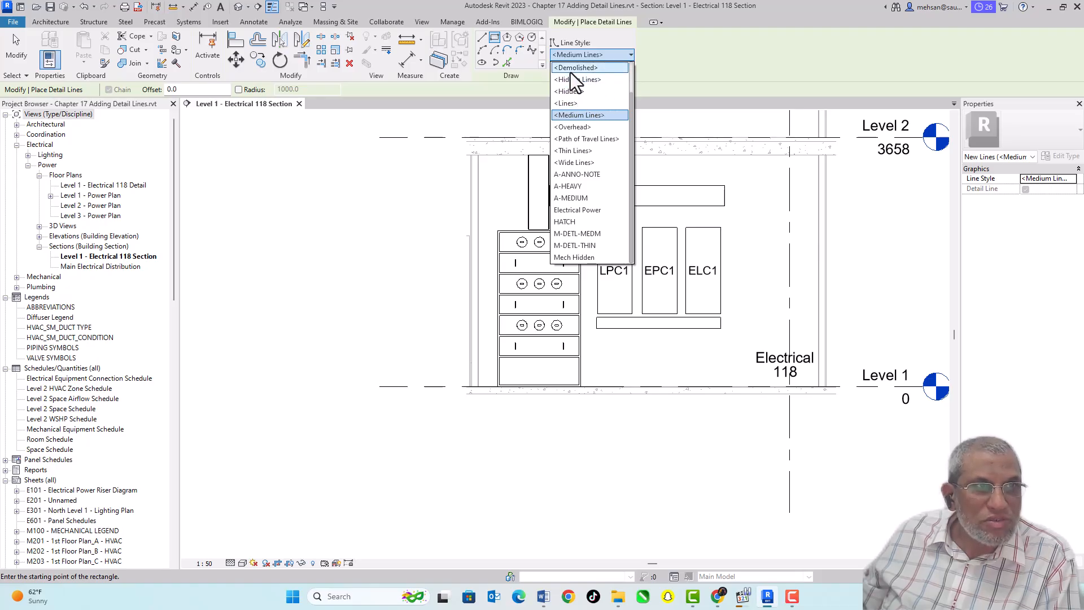
left_click(575, 163)
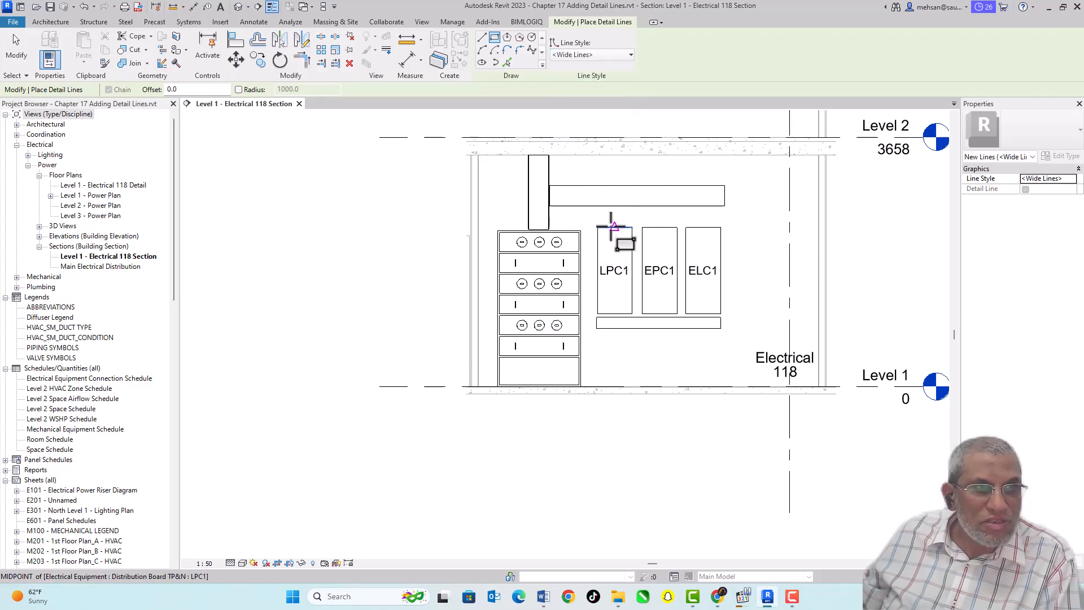
scroll(605, 229, "down", 5)
scroll(593, 242, "up", 7)
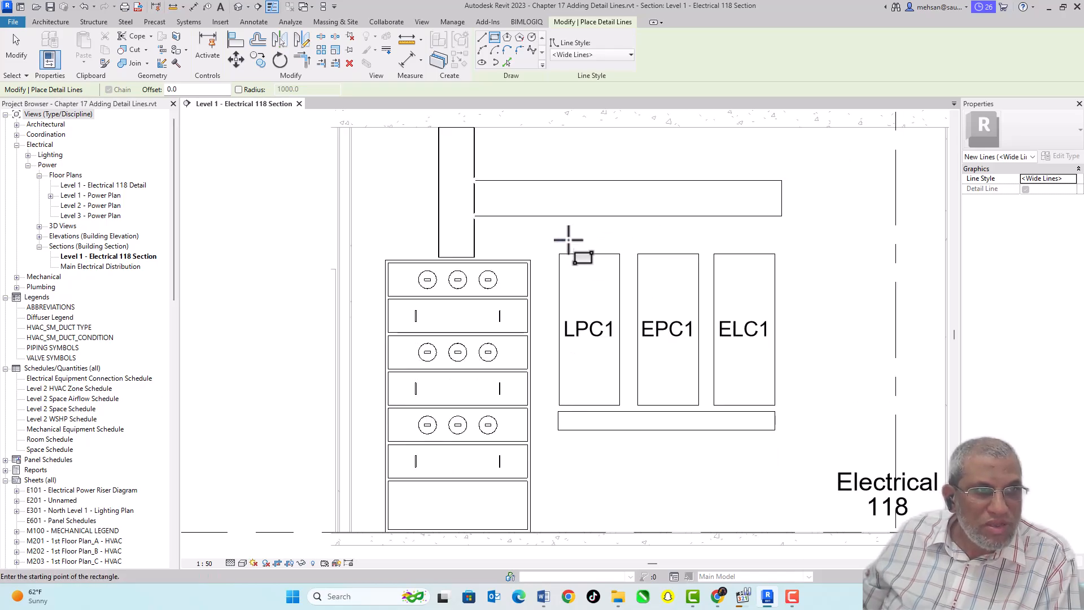
left_click(569, 239)
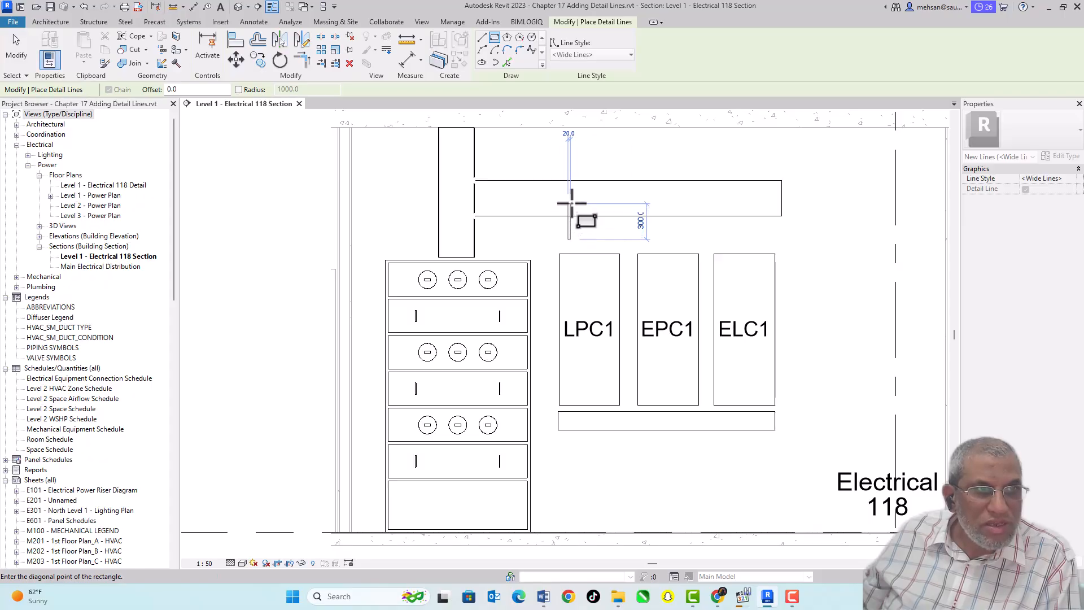
left_click(481, 38)
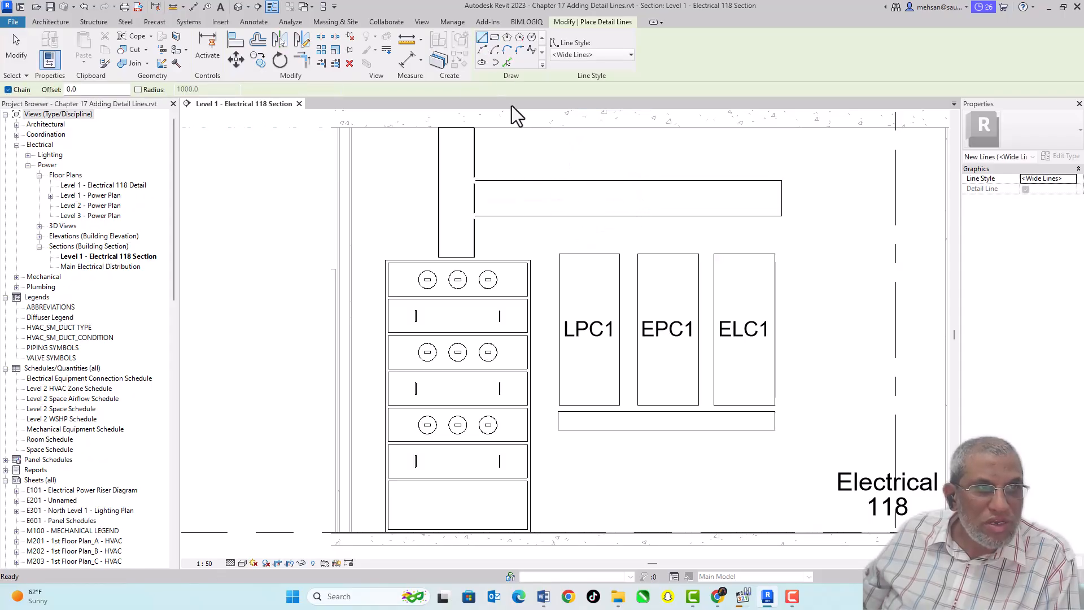
left_click(565, 247)
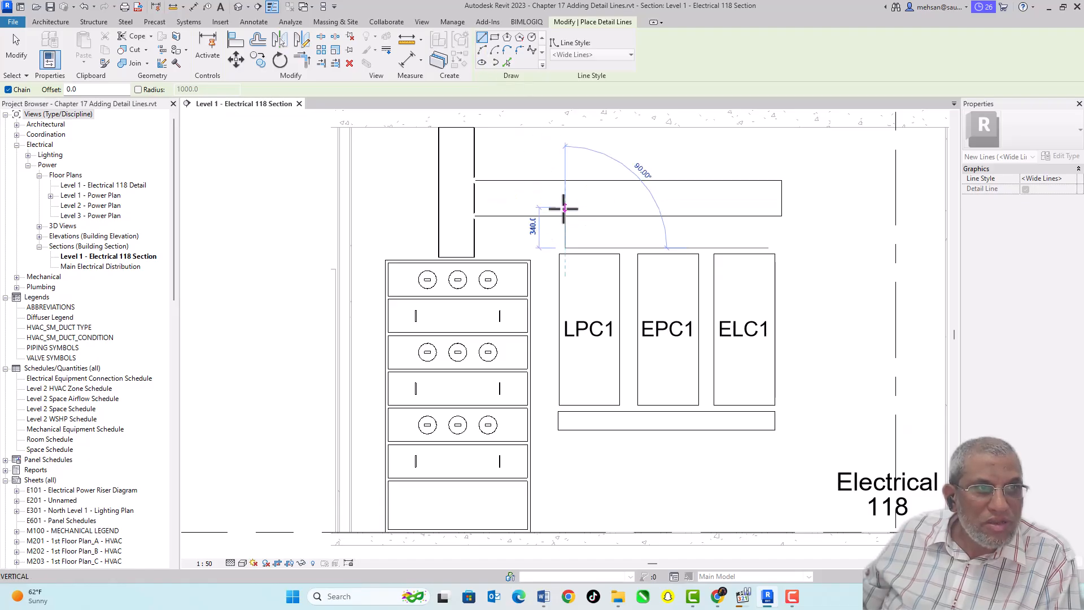
left_click(564, 208)
- Draw a tangent arc from the upper end of the LPC1 line, curving left inside the horizontal tray
left_click(483, 49)
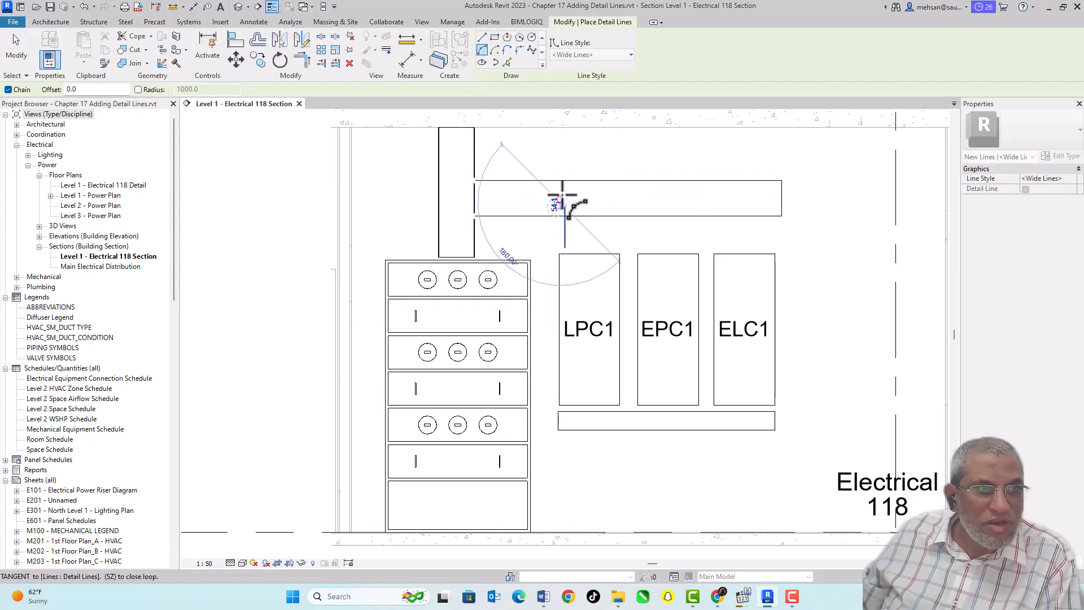
scroll(558, 199, "up", 1)
scroll(558, 201, "down", 2)
scroll(558, 200, "up", 3)
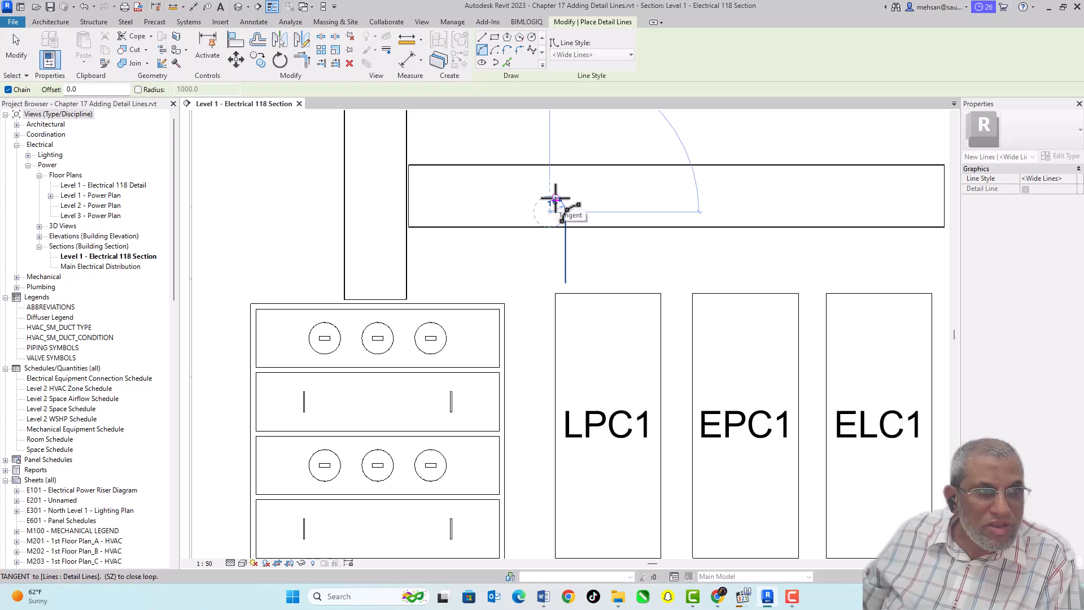
left_click(534, 198)
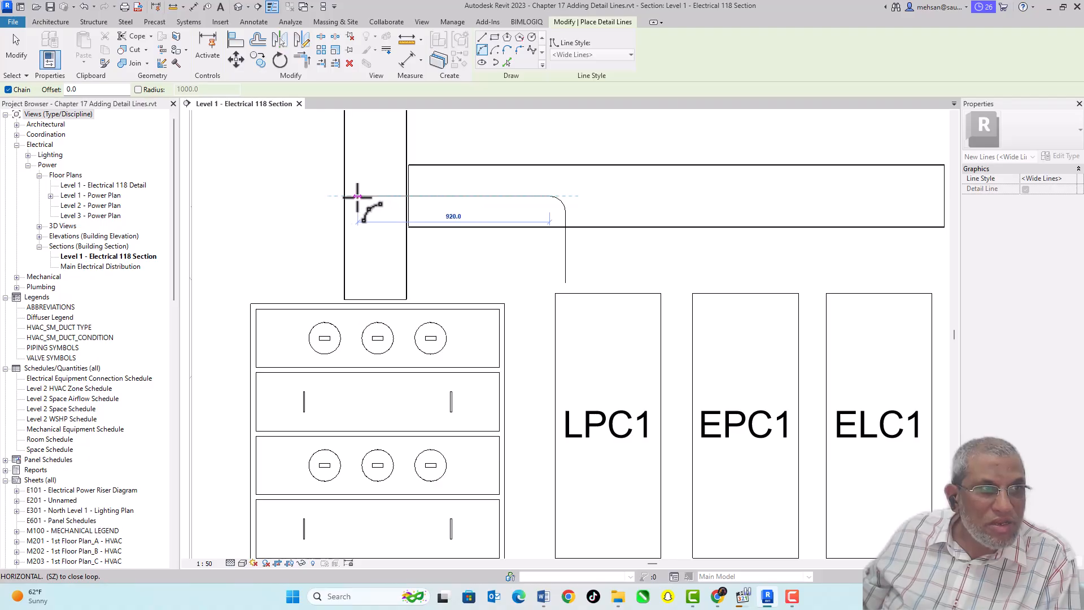
- Draw a horizontal line about 920 mm long from the arc's end leftward into the vertical cable tray
left_click(358, 196)
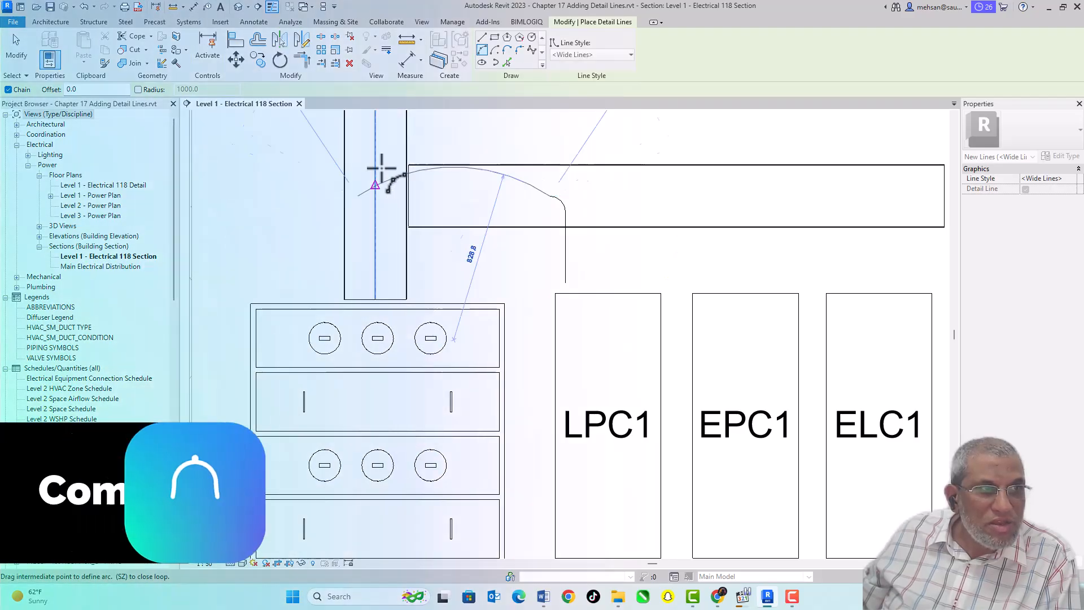
left_click(484, 54)
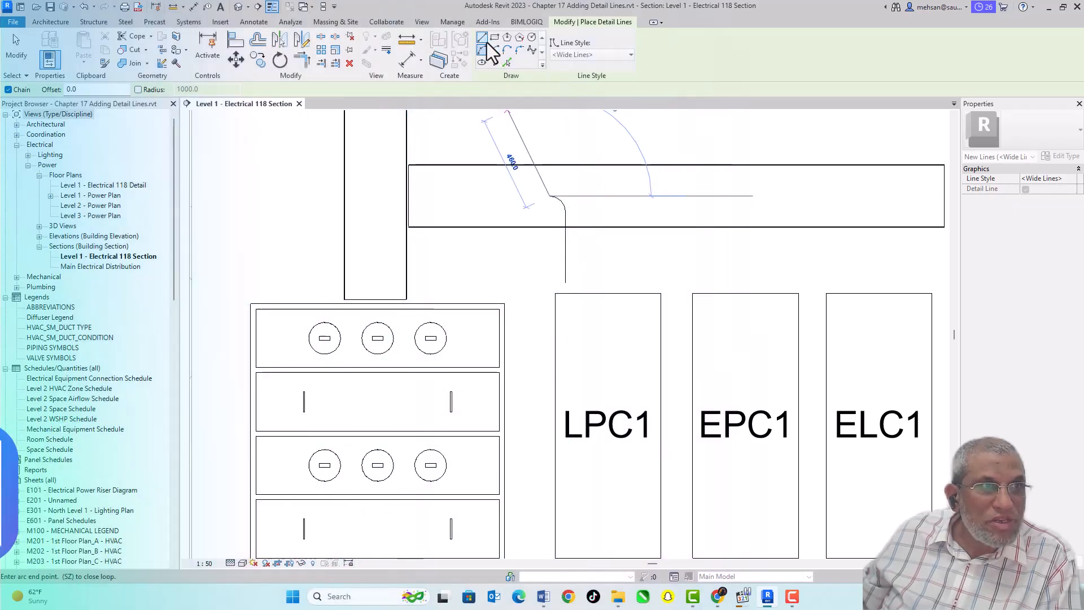
left_click(482, 37)
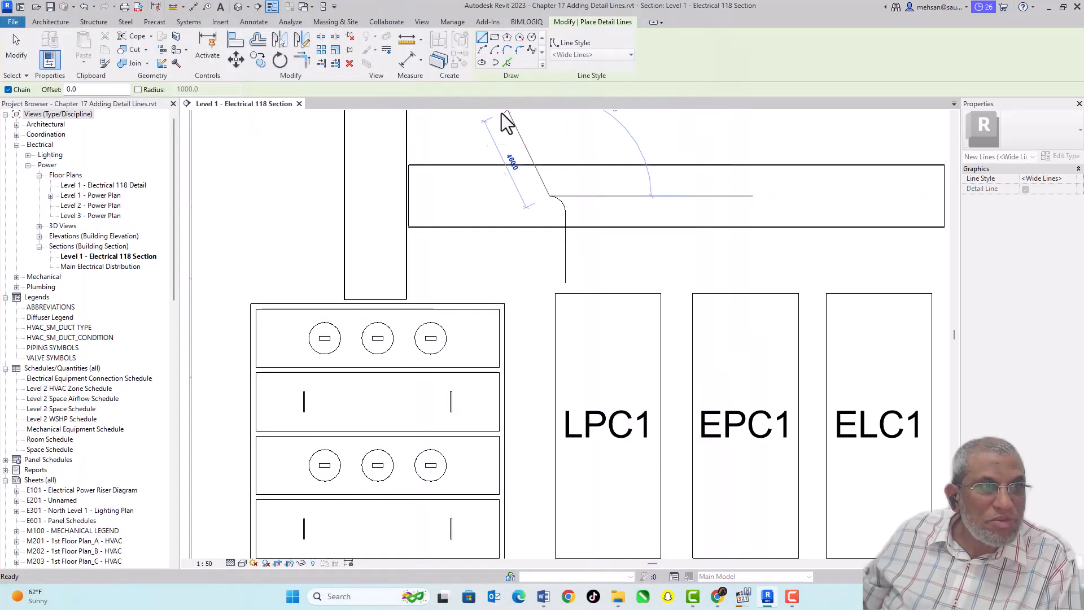
left_click(357, 196)
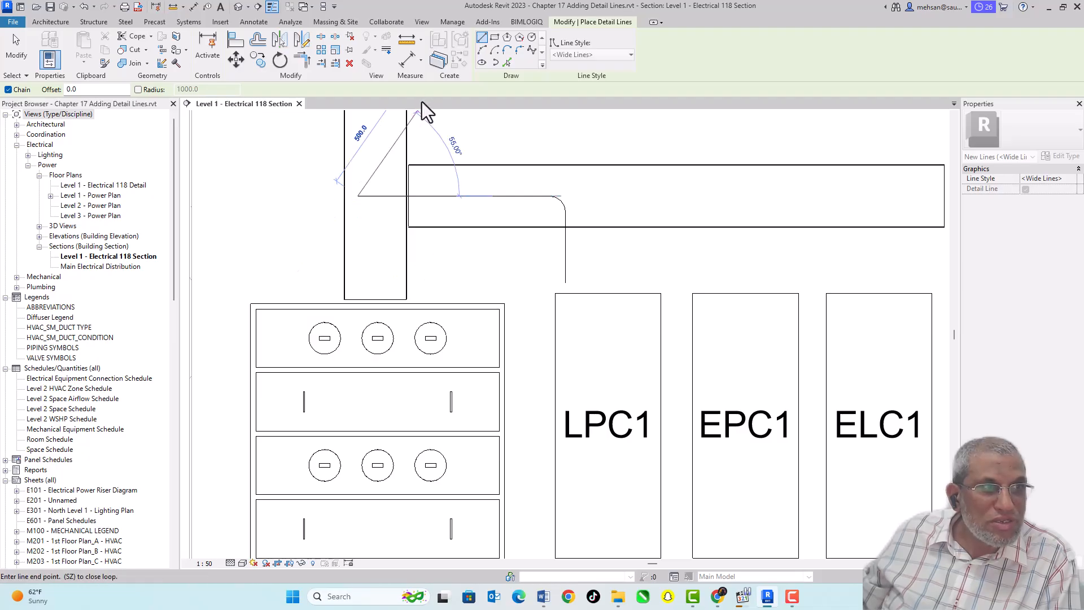
- Draw a small start-end-radius arc curving upward from the left end of the horizontal line inside the vertical tray
left_click(494, 50)
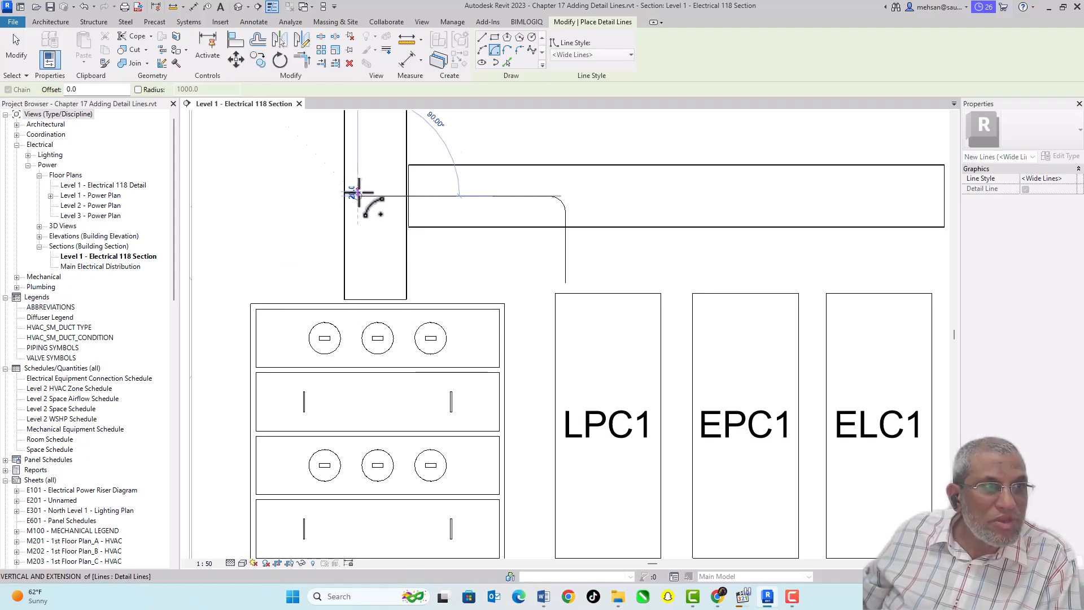
scroll(363, 195, "up", 5)
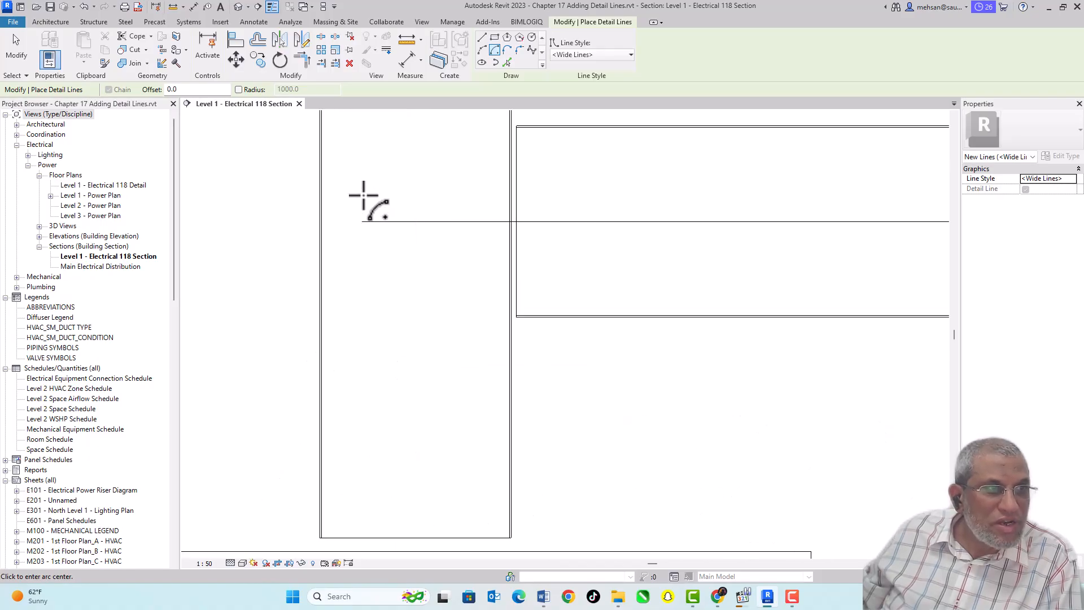
left_click(486, 54)
left_click(361, 233)
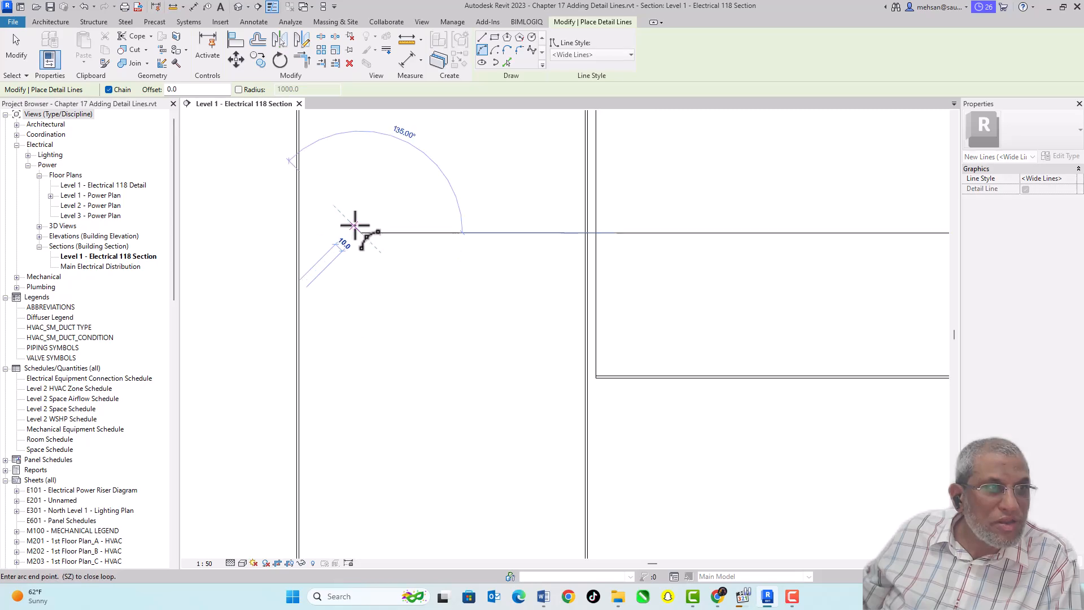
left_click(353, 224)
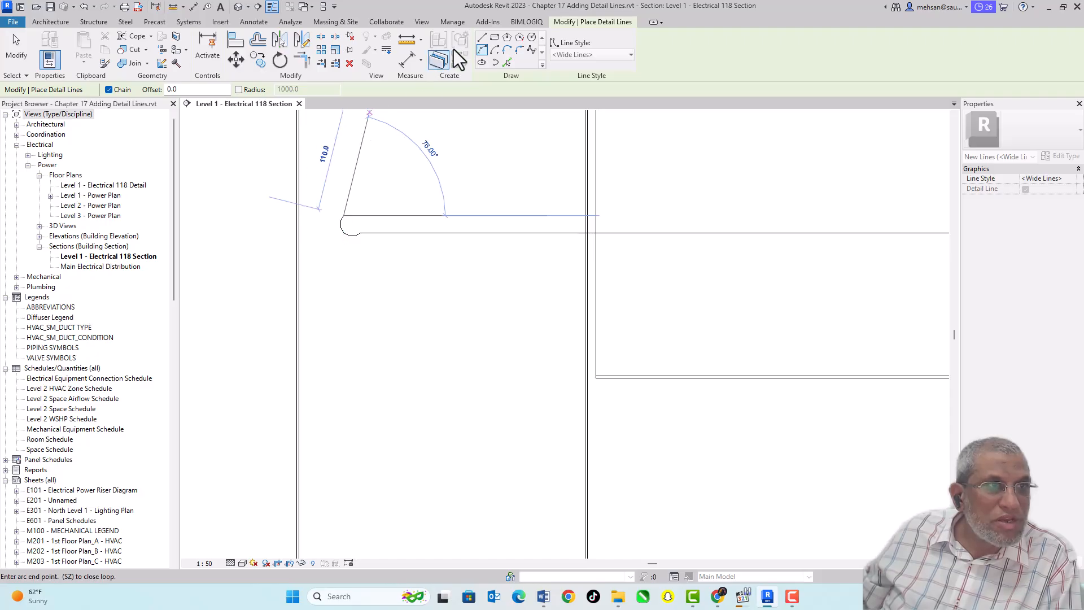
- Draw a vertical line about 90 mm long upward from the small arc's end and finish the detail line command
left_click(484, 38)
left_click(344, 129)
key("Escape")
key("Escape")
- Reshape the small arc in the vertical tray so it rounds the corner between the horizontal and vertical lines
left_click(343, 233)
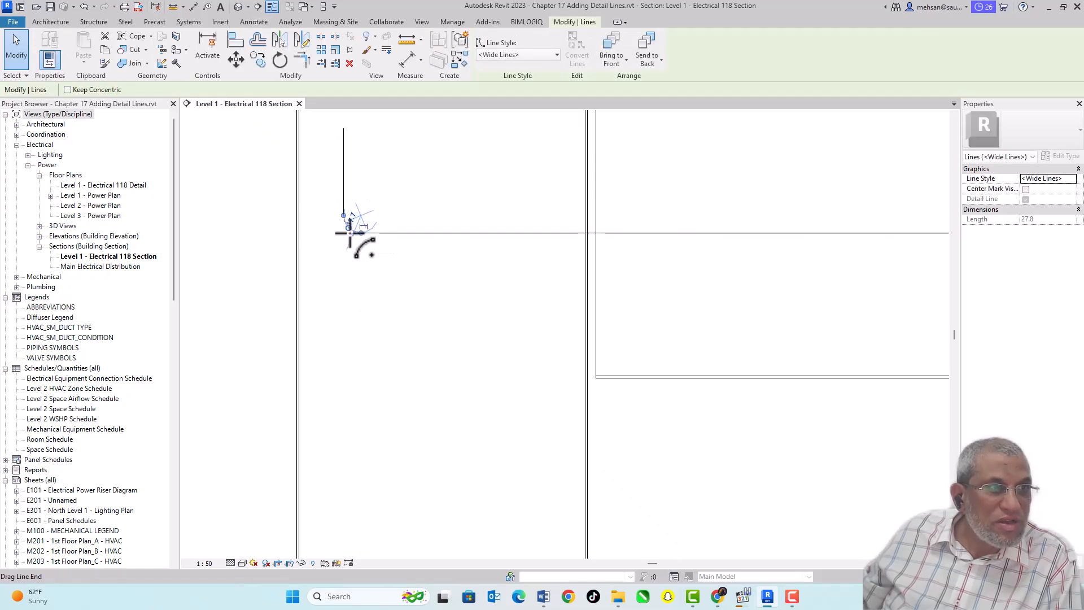
left_click(371, 255)
scroll(372, 255, "down", 3)
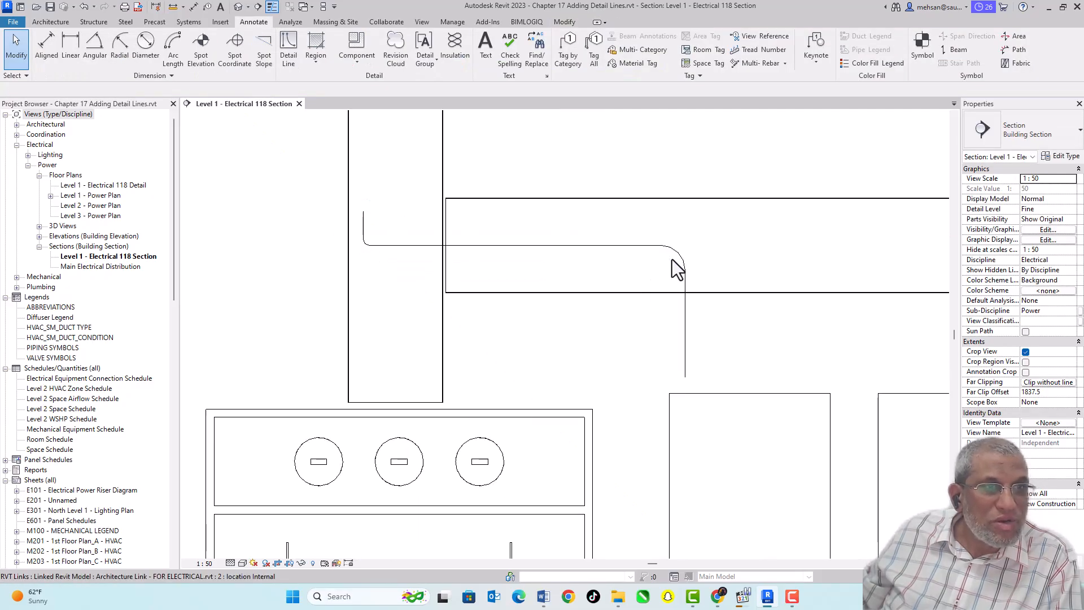
- Turn Thin Lines off to examine the true line weights of the wiring run, and switch it back on
scroll(654, 259, "down", 2)
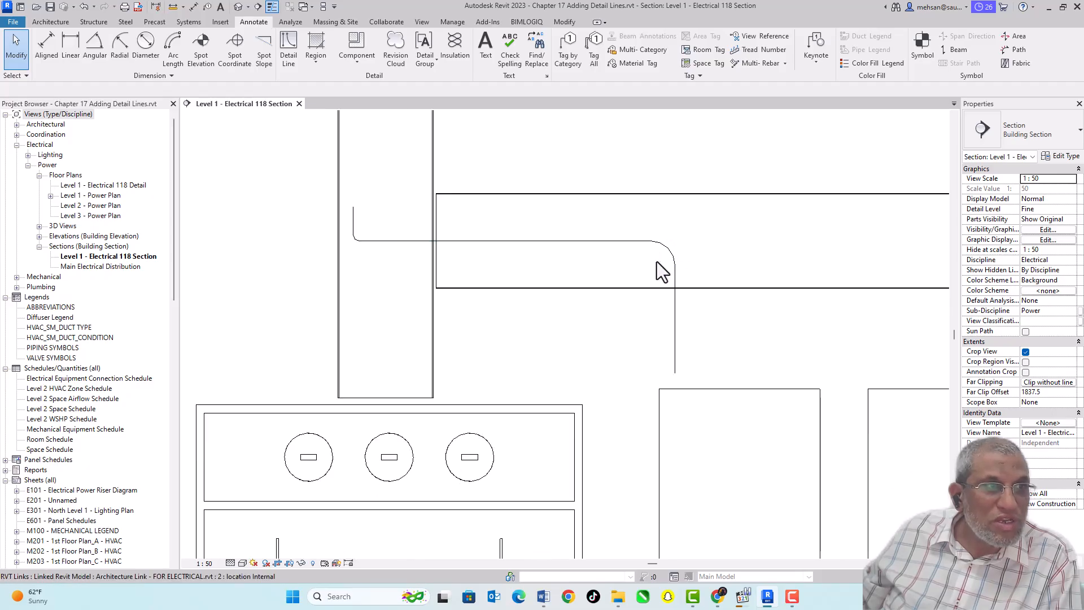
left_click(272, 7)
scroll(545, 265, "up", 3)
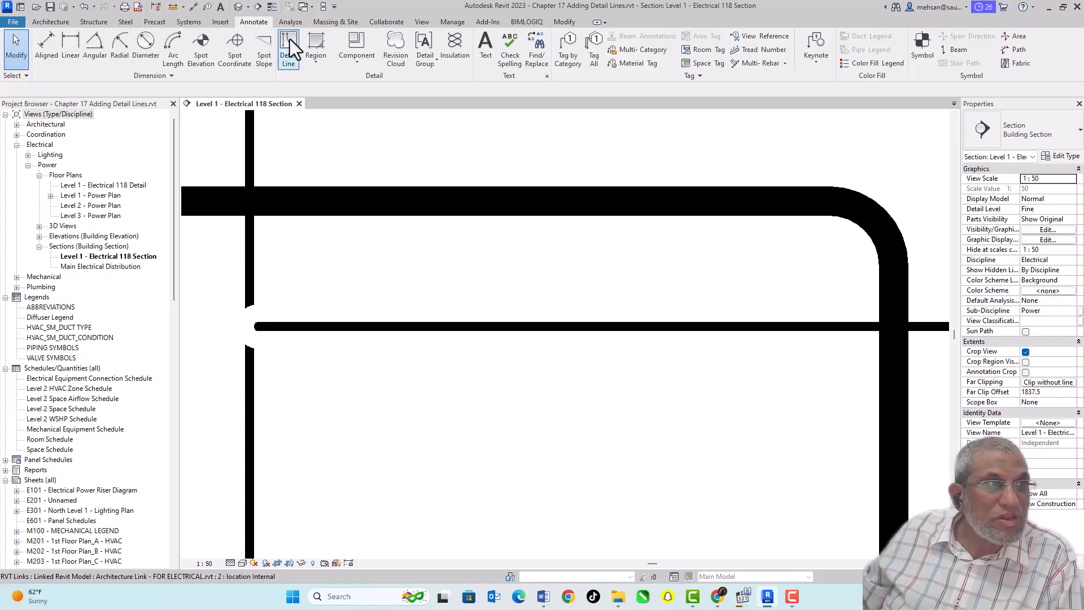
left_click(273, 7)
scroll(507, 286, "up", 4)
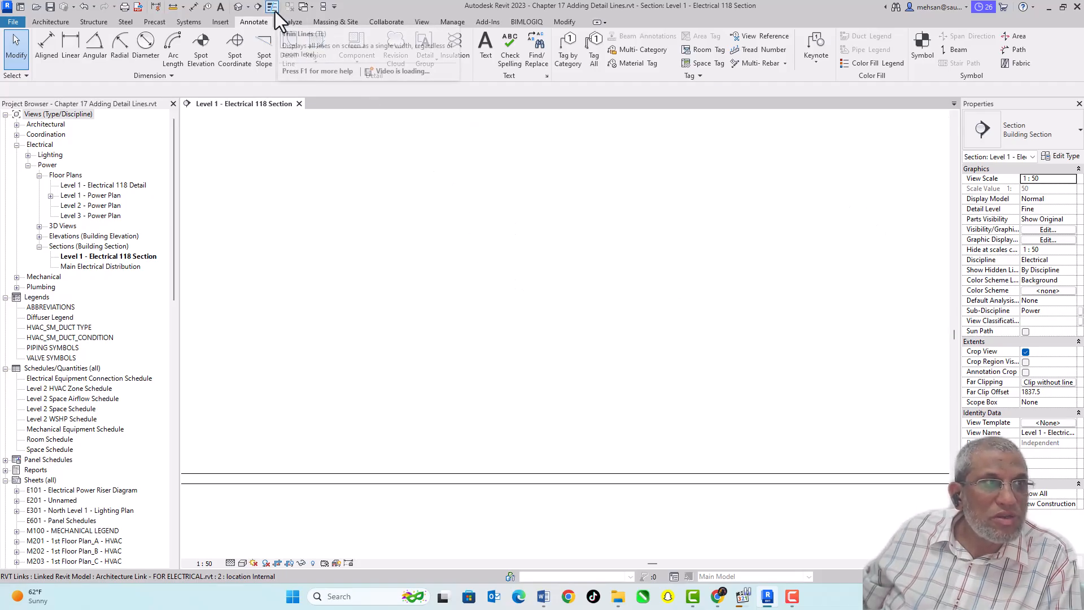
scroll(536, 257, "down", 5)
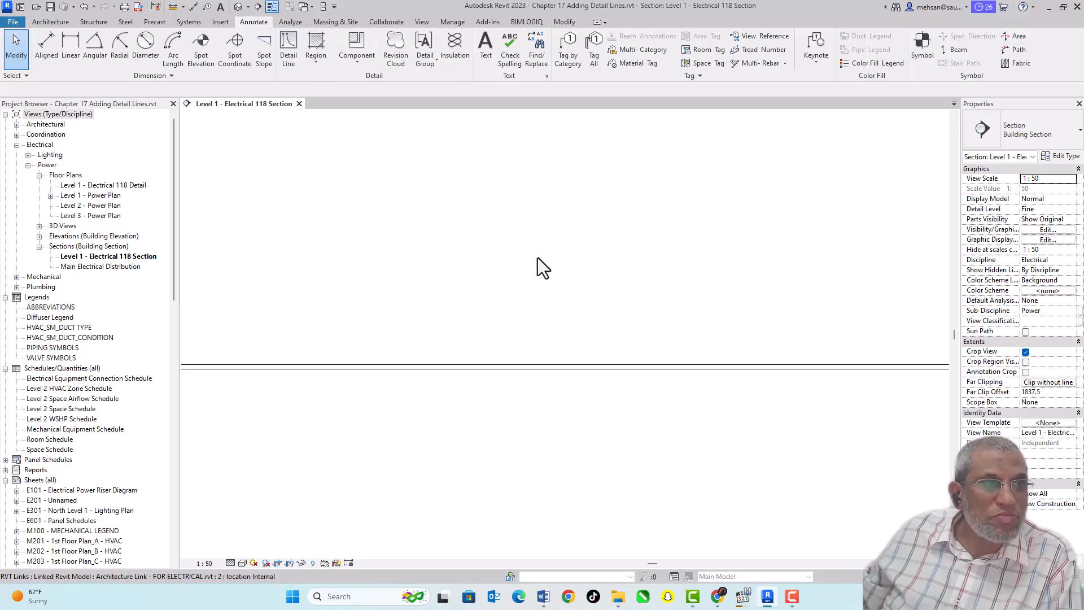
scroll(456, 210, "up", 5)
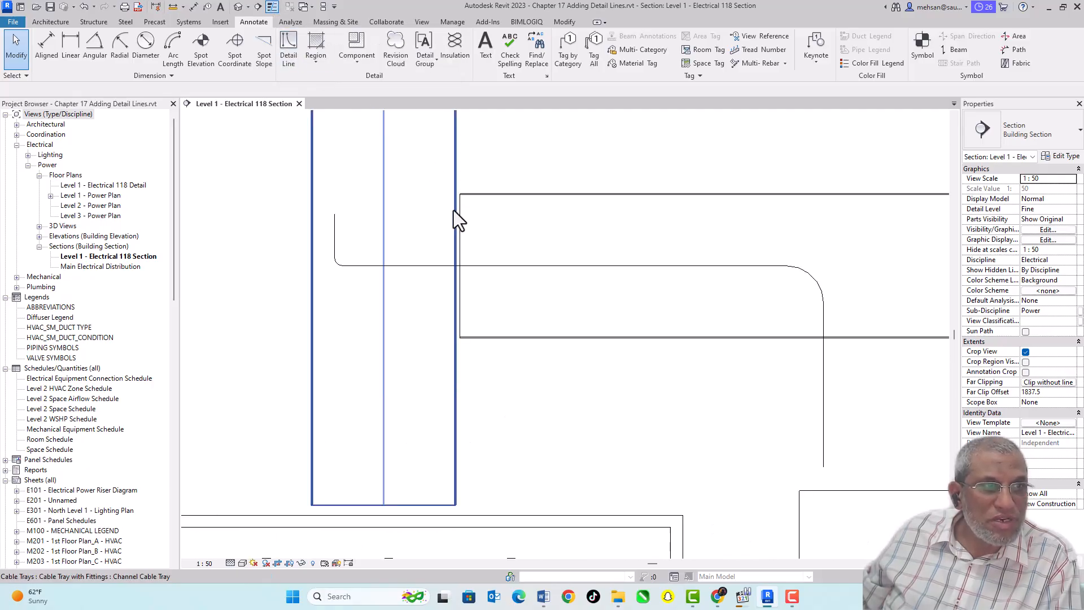
- Extend the upper end of the short vertical line in the vertical cable tray upward past the Level 2 line
scroll(458, 263, "down", 12)
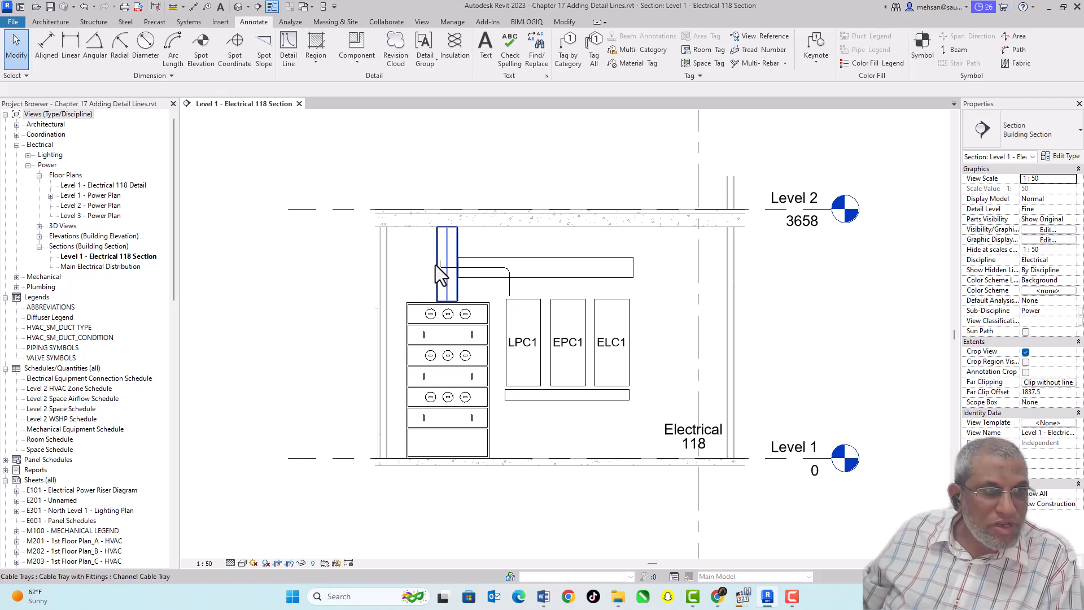
scroll(447, 270, "up", 3)
left_click(436, 264)
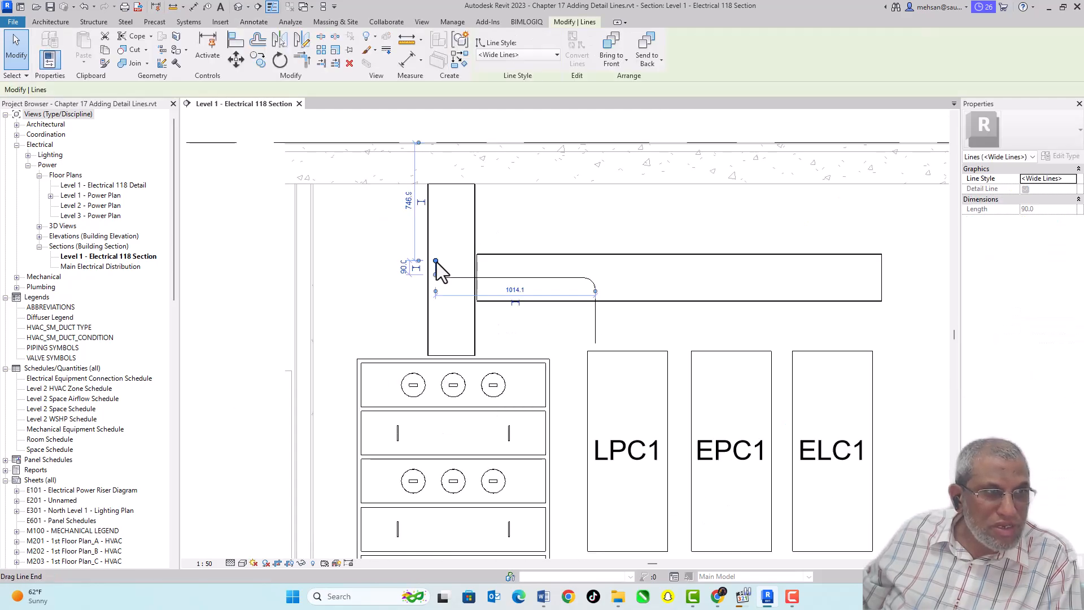
left_click_drag(437, 262, 438, 125)
left_click(543, 222)
scroll(528, 229, "down", 5)
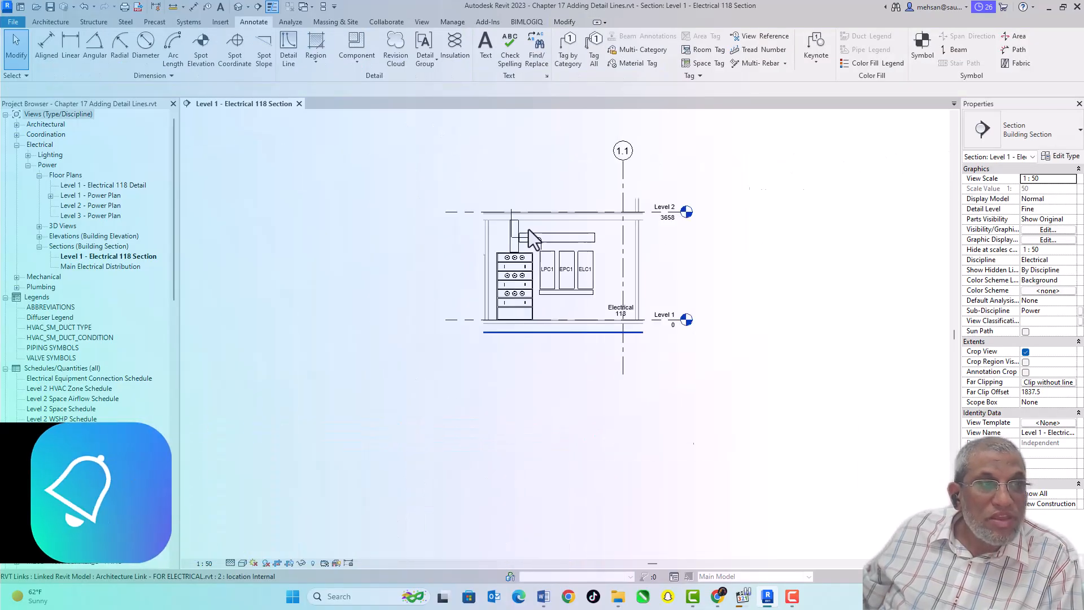
- Extend the lower end of the short vertical wiring line down to the top edge of panel LPC1
scroll(531, 243, "up", 8)
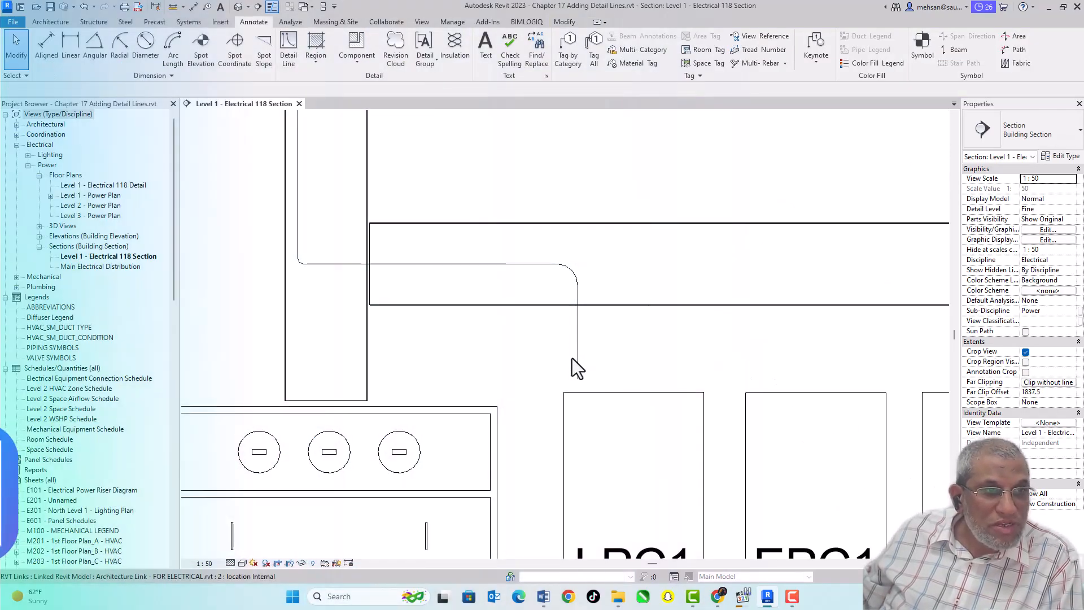
left_click(575, 367)
left_click_drag(577, 379, 578, 391)
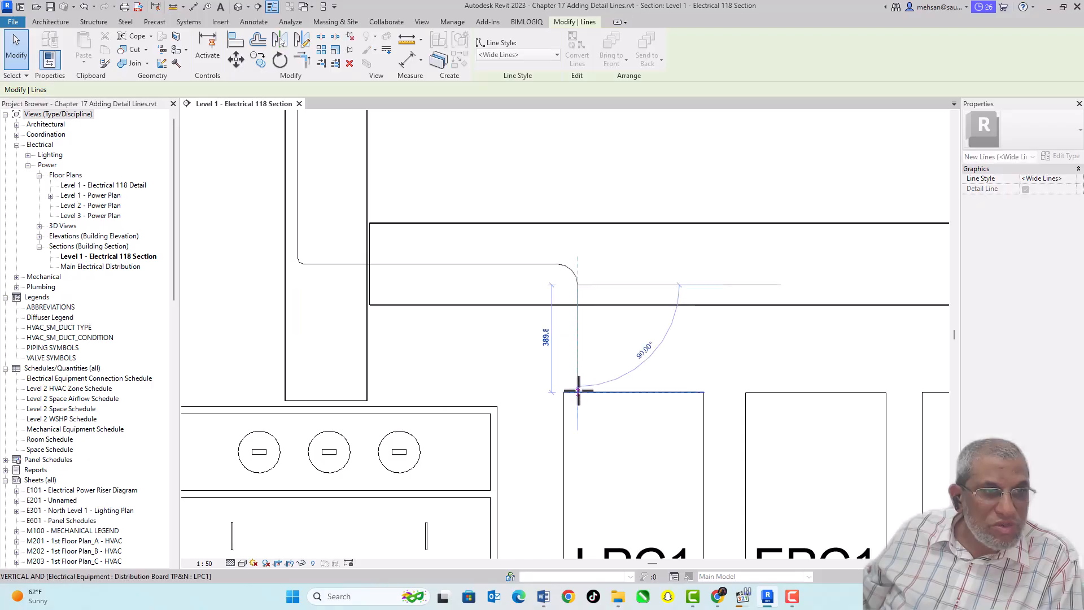
left_click(632, 346)
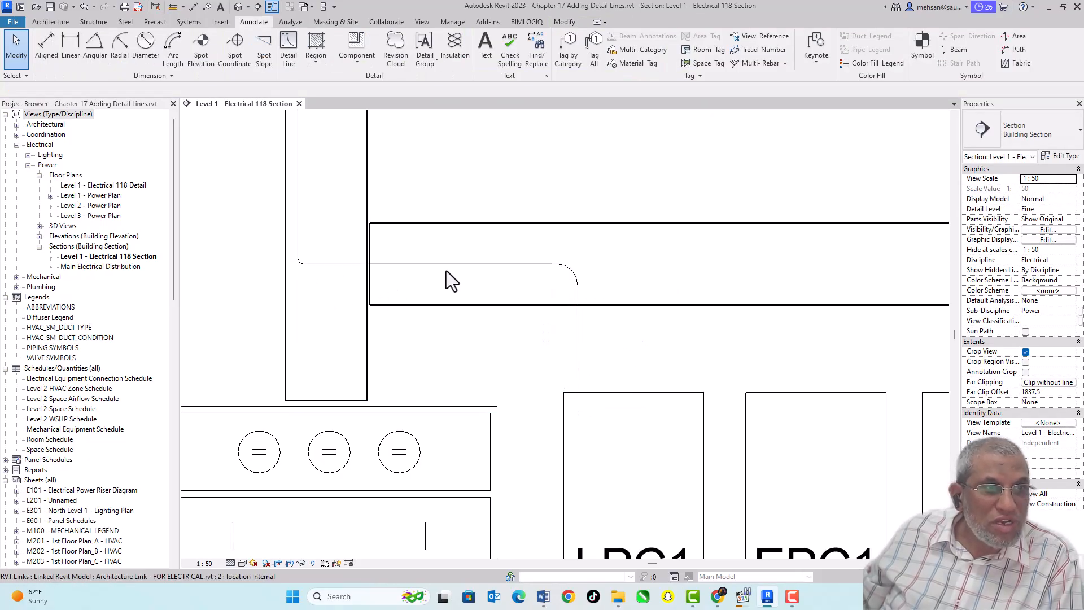
scroll(302, 260, "up", 2)
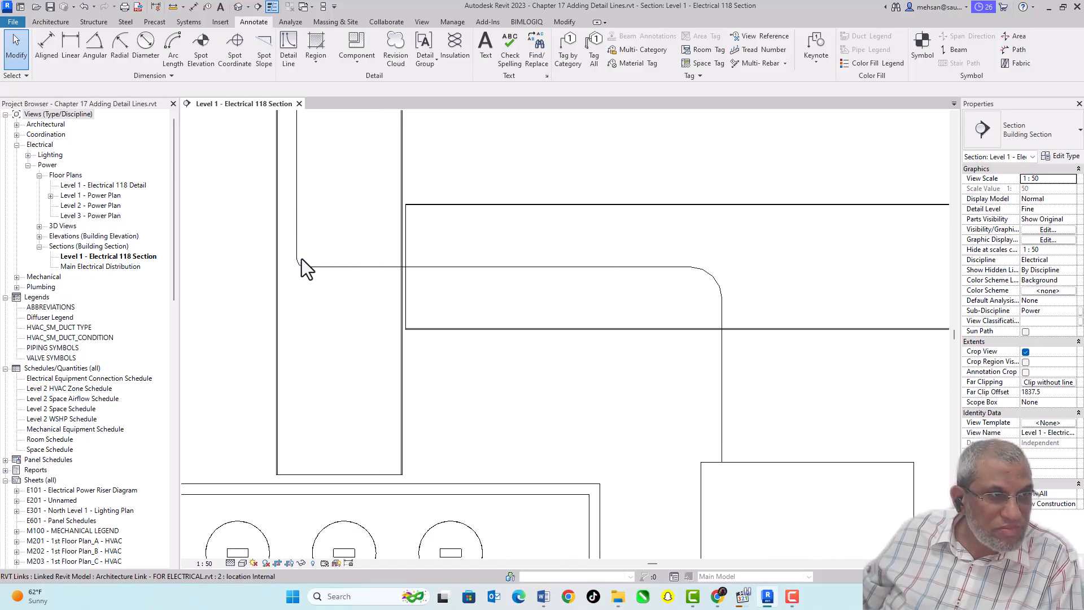
left_click(709, 273)
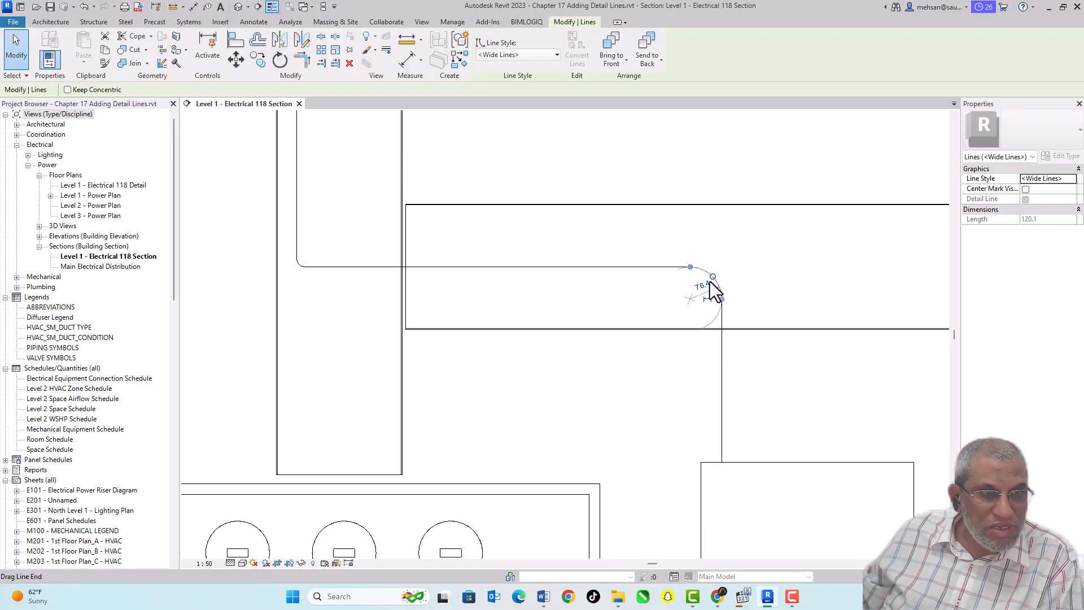
key("Escape")
left_click(712, 278)
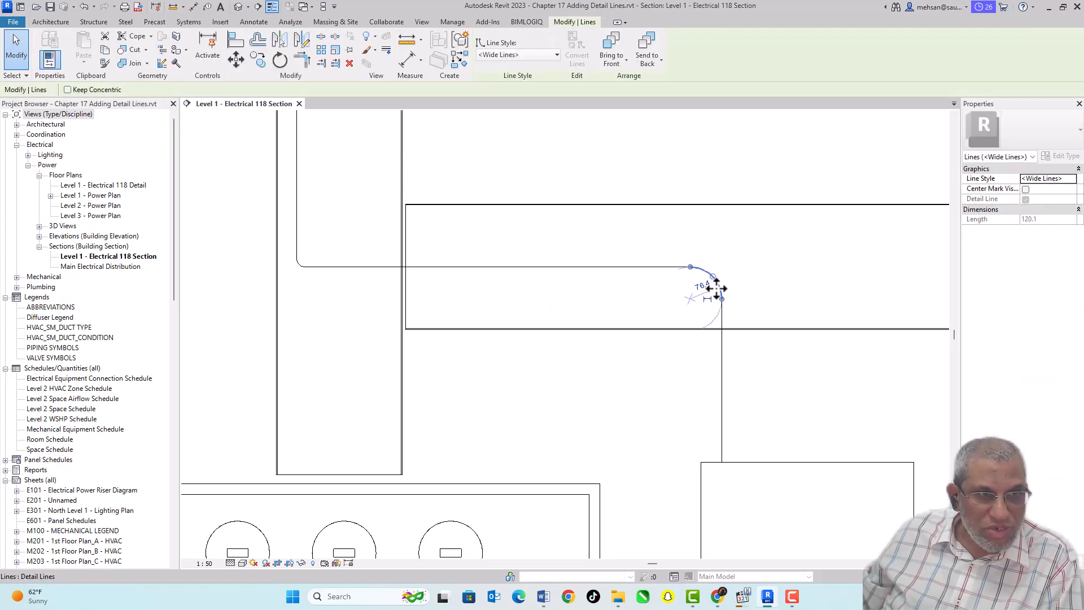
key("Escape")
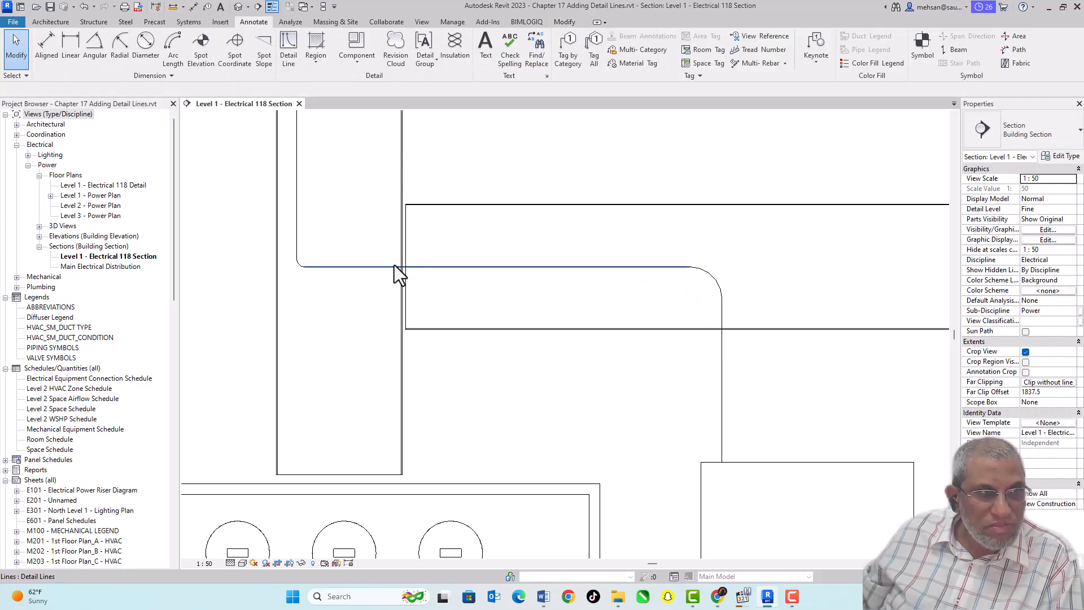
- Move the horizontal wiring line downward within the horizontal cable tray, towards the tray's lower edge
left_click(473, 266)
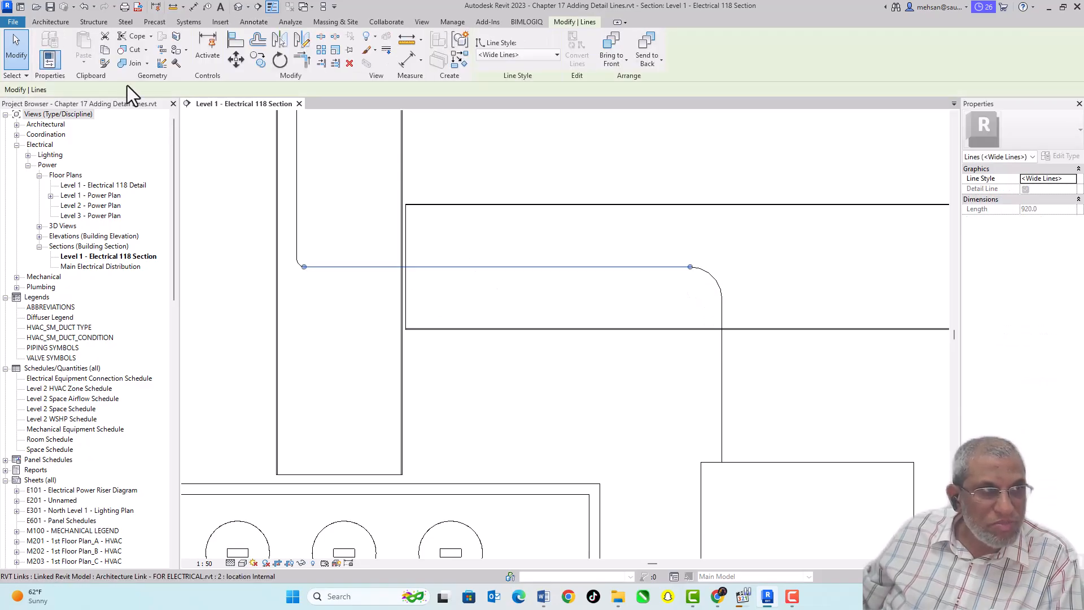
left_click(236, 58)
left_click(497, 267)
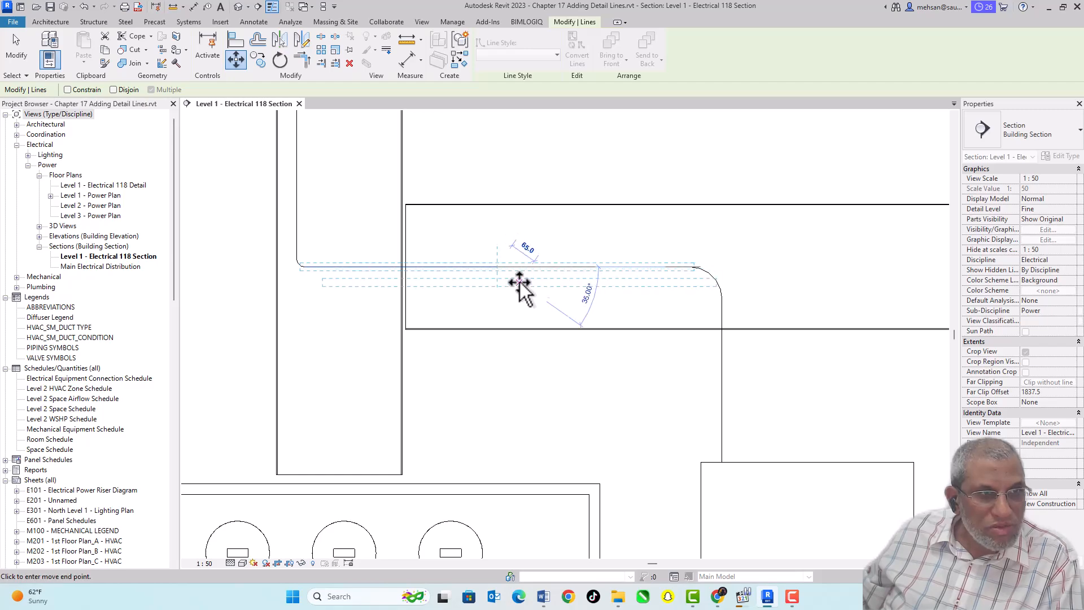
left_click(521, 290)
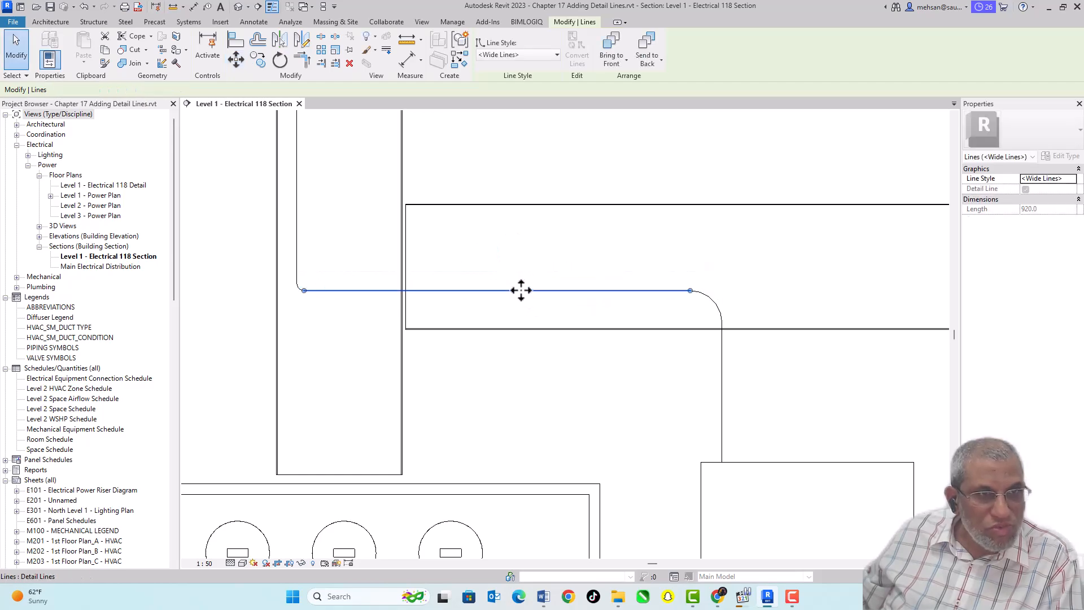
key("Escape")
scroll(664, 306, "down", 3)
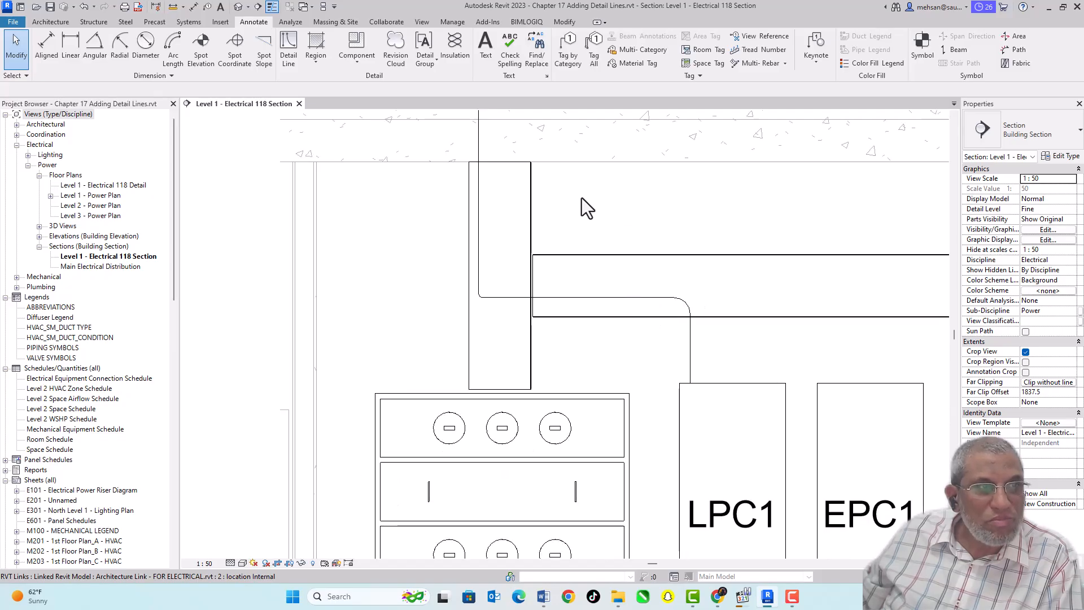
scroll(584, 205, "up", 1)
scroll(577, 233, "down", 1)
scroll(575, 234, "up", 1)
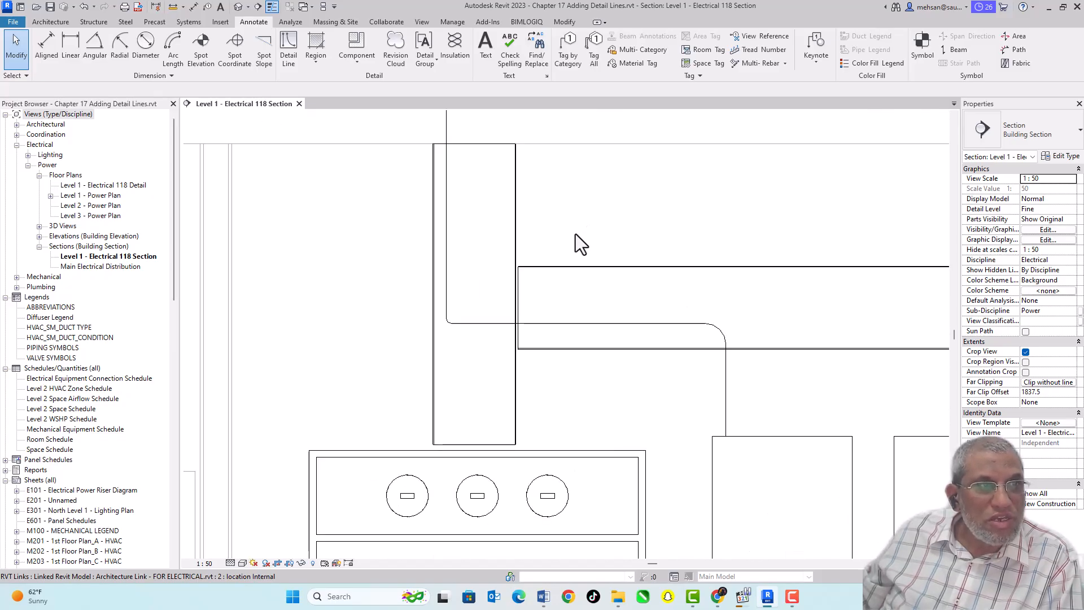
scroll(584, 226, "down", 2)
scroll(627, 237, "up", 1)
scroll(629, 239, "down", 1)
scroll(666, 212, "up", 1)
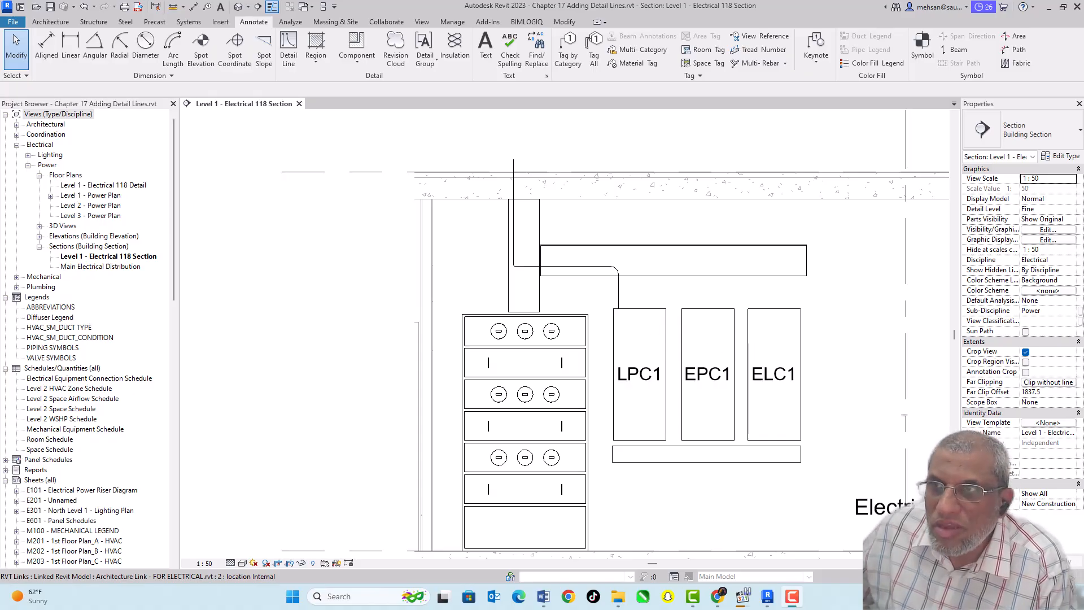
- Offset the vertical line above LPC1 to the right with a 100 mm numerical offset, making three evenly spaced copies
left_click(618, 297)
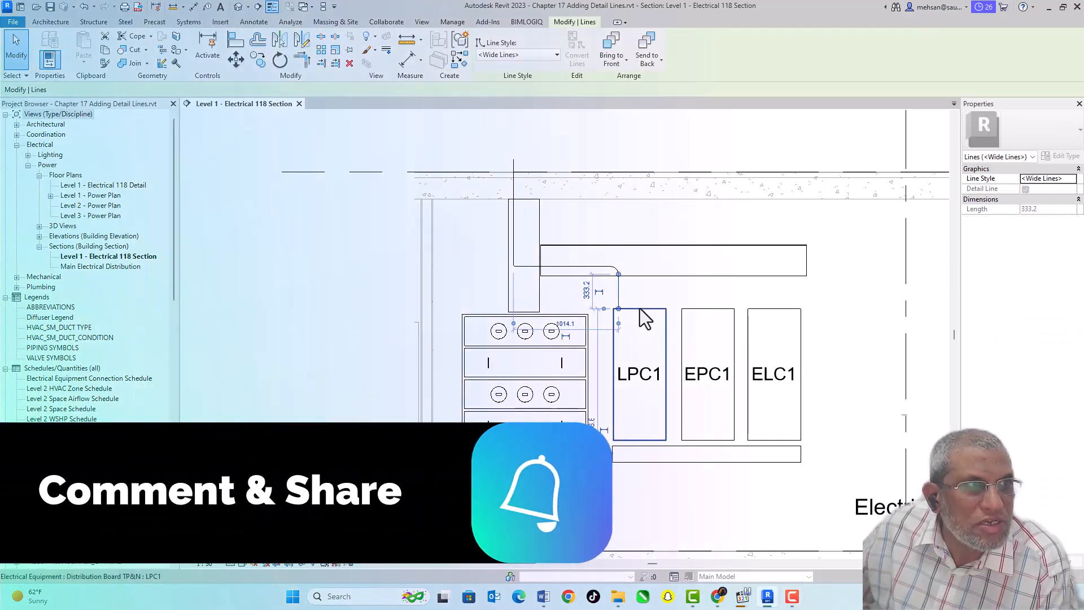
key("Escape")
left_click(619, 286)
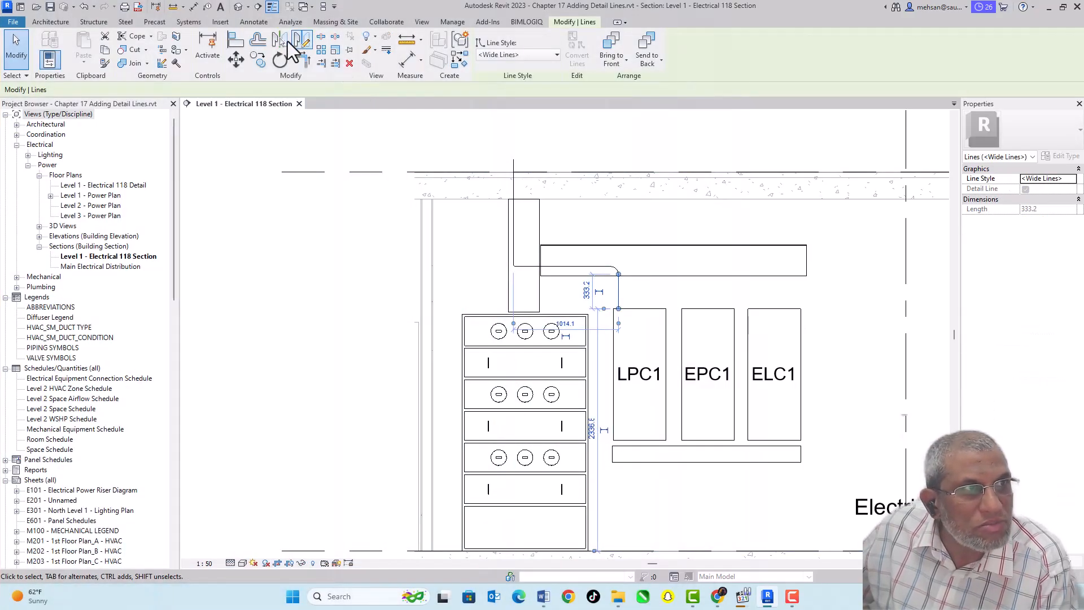
left_click(258, 40)
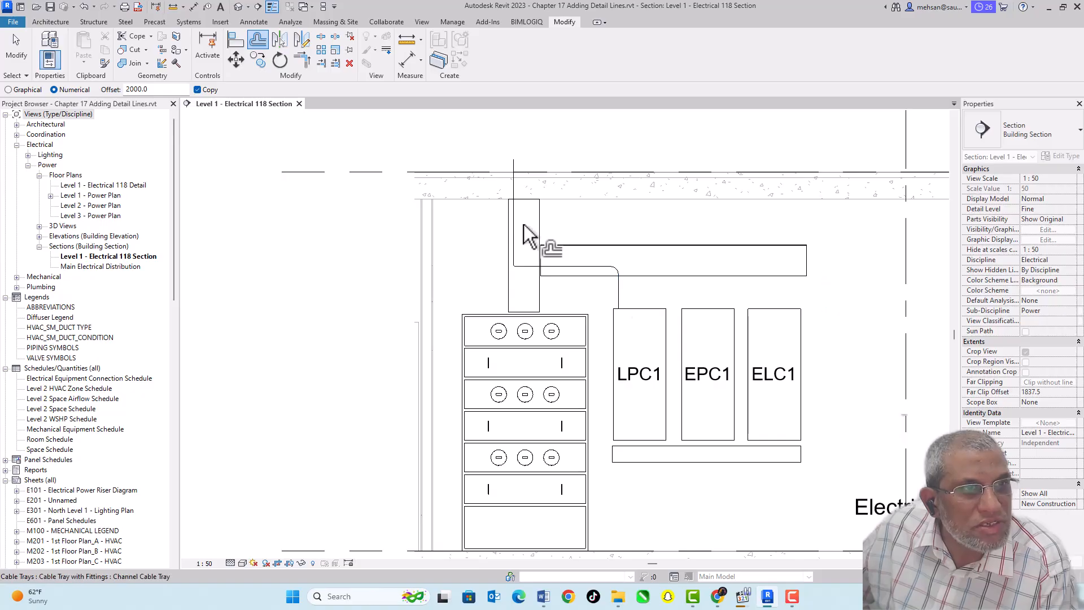
type("100.0")
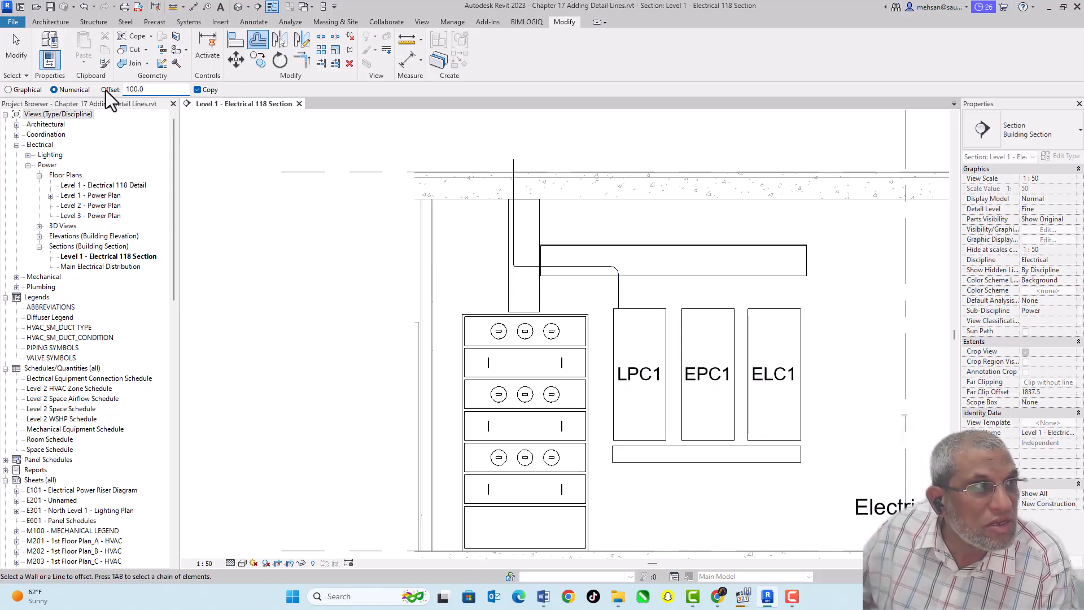
left_click(621, 289)
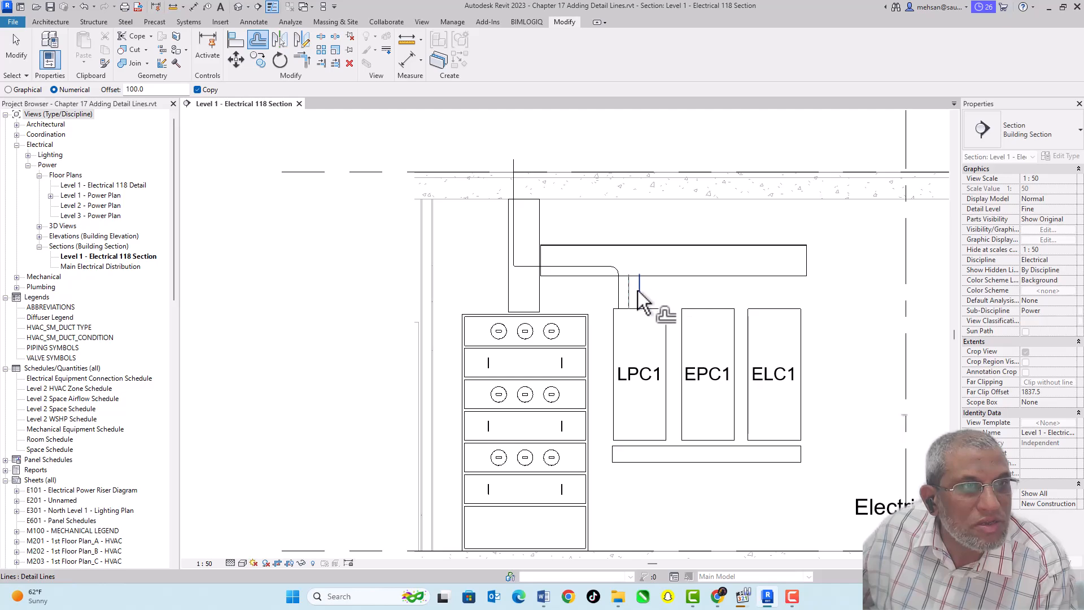
left_click(638, 290)
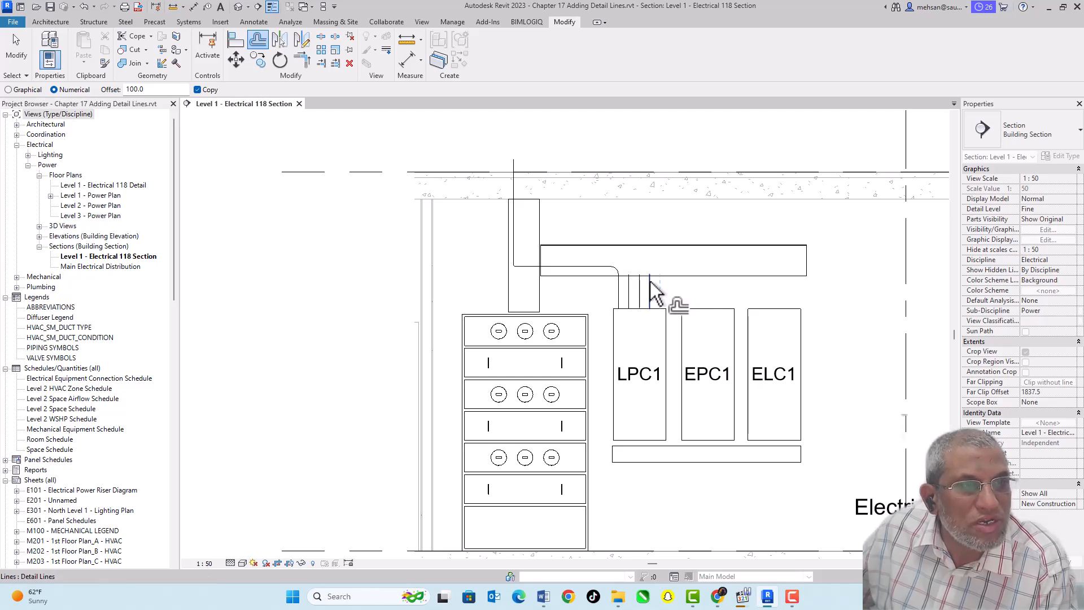
key("Escape")
left_click(617, 269)
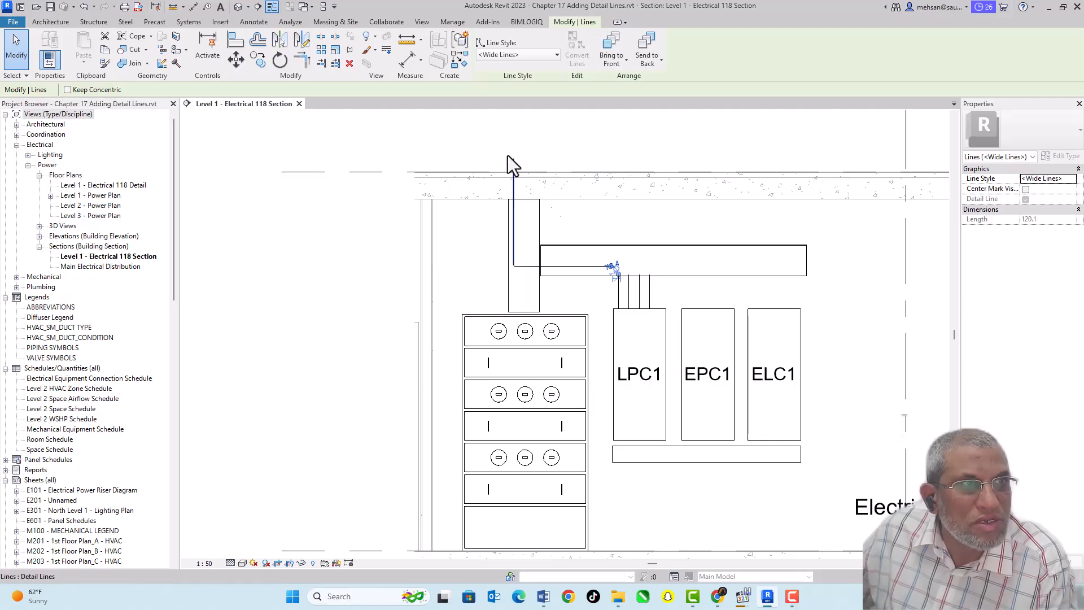
left_click(259, 40)
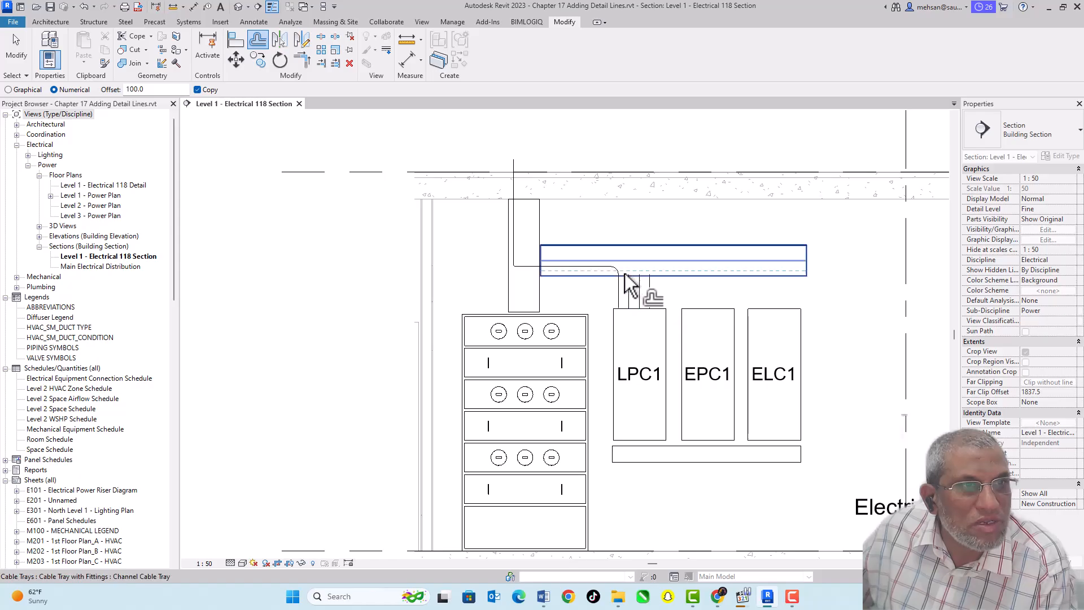
key("Escape")
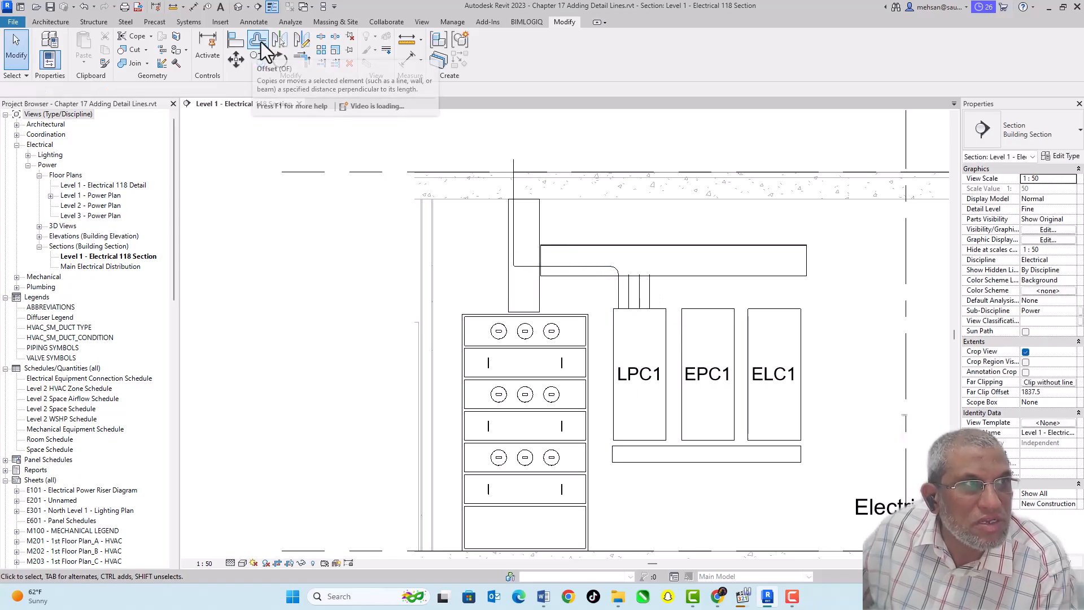
- Offset the horizontal wiring line upward in 100 mm increments to make three parallel copies
left_click(258, 40)
left_click(581, 263)
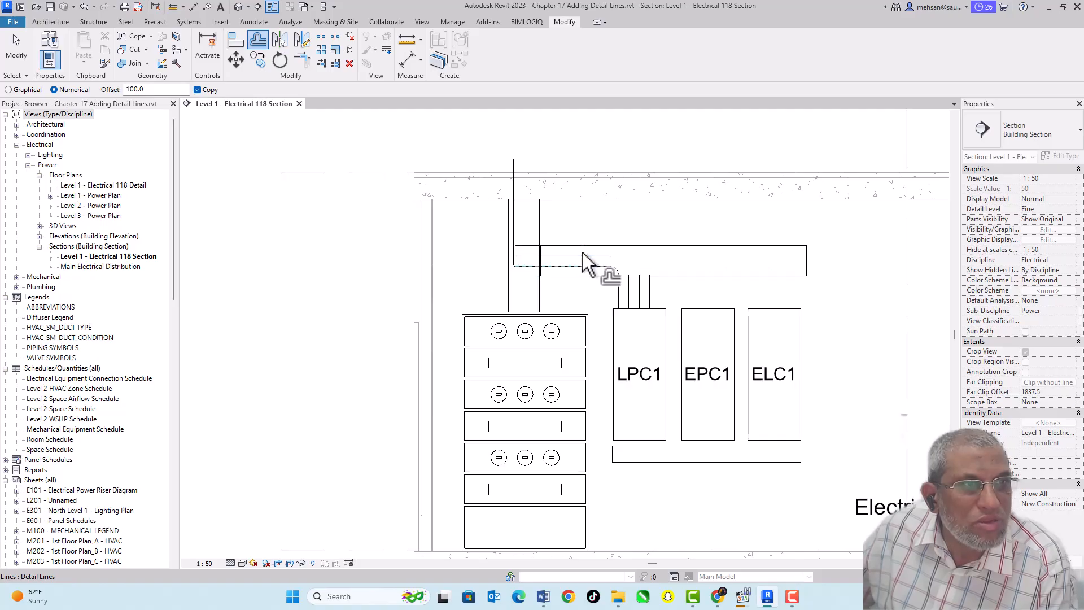
left_click(583, 254)
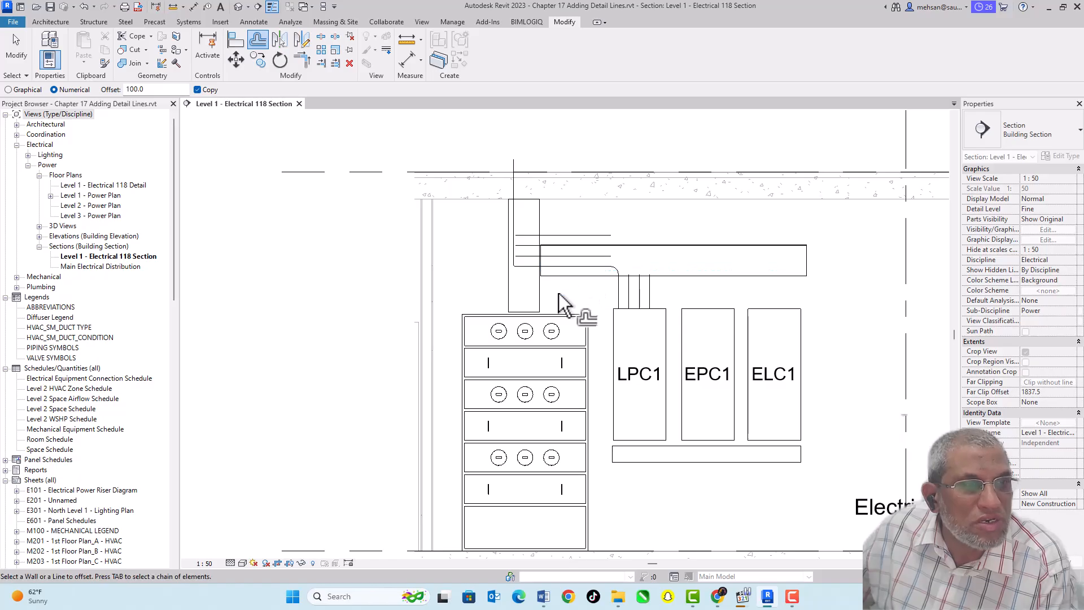
key("Escape")
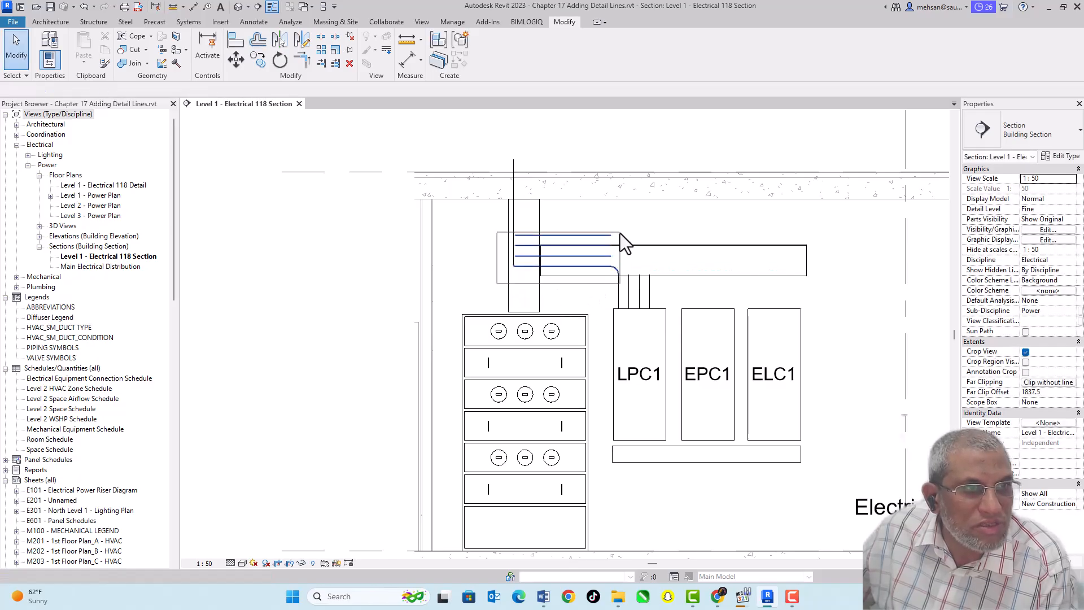
- Move the original horizontal wiring line and its three copies together slightly downward
left_click(585, 266)
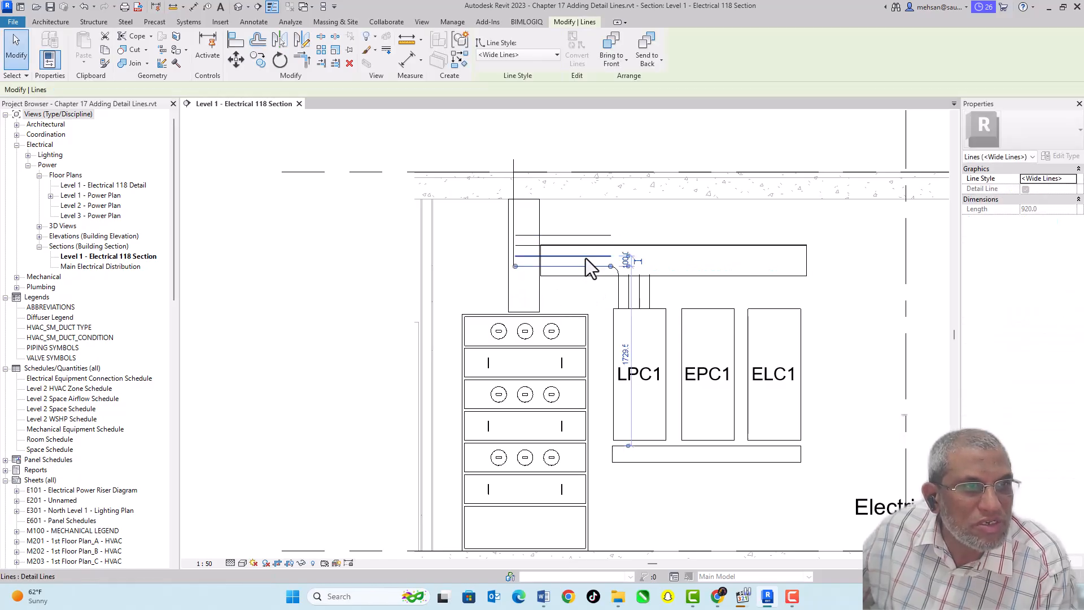
left_click(585, 256, "ctrl")
left_click(584, 245, "ctrl")
left_click(585, 236, "ctrl")
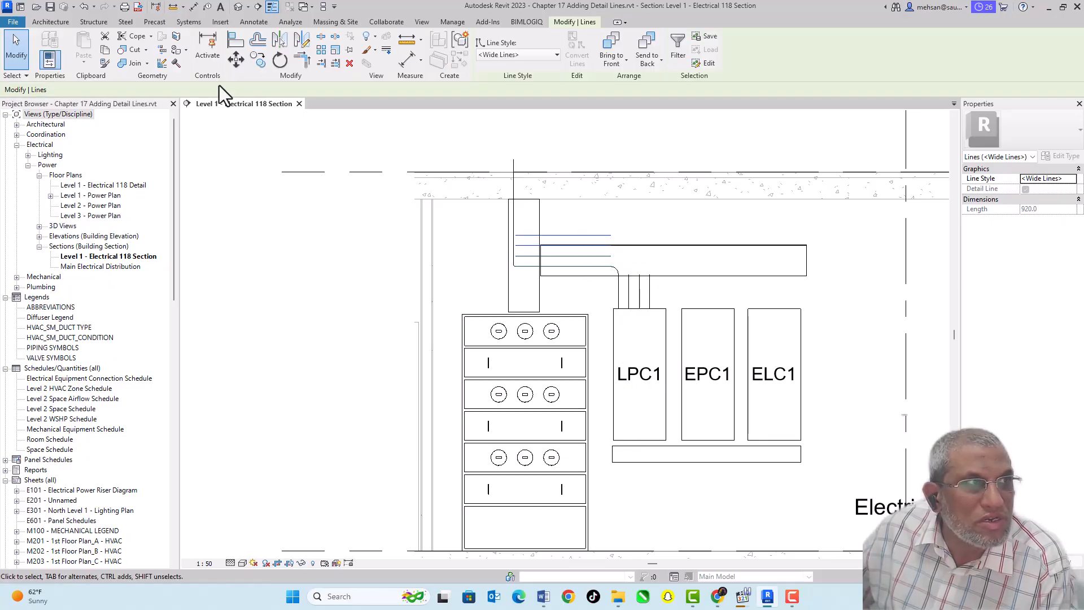
left_click(231, 62)
left_click(565, 269)
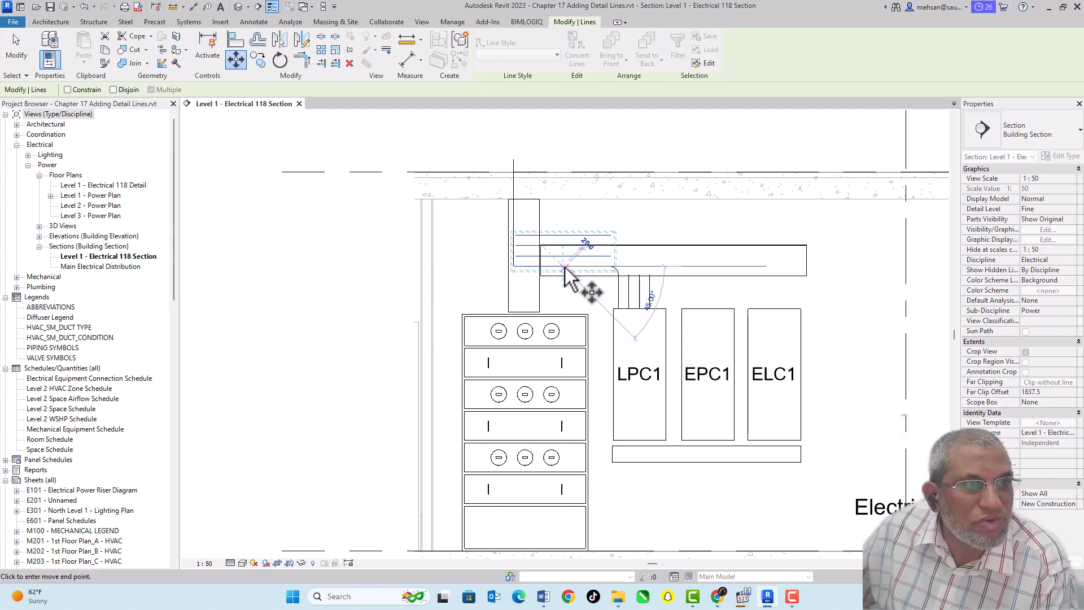
left_click(564, 270)
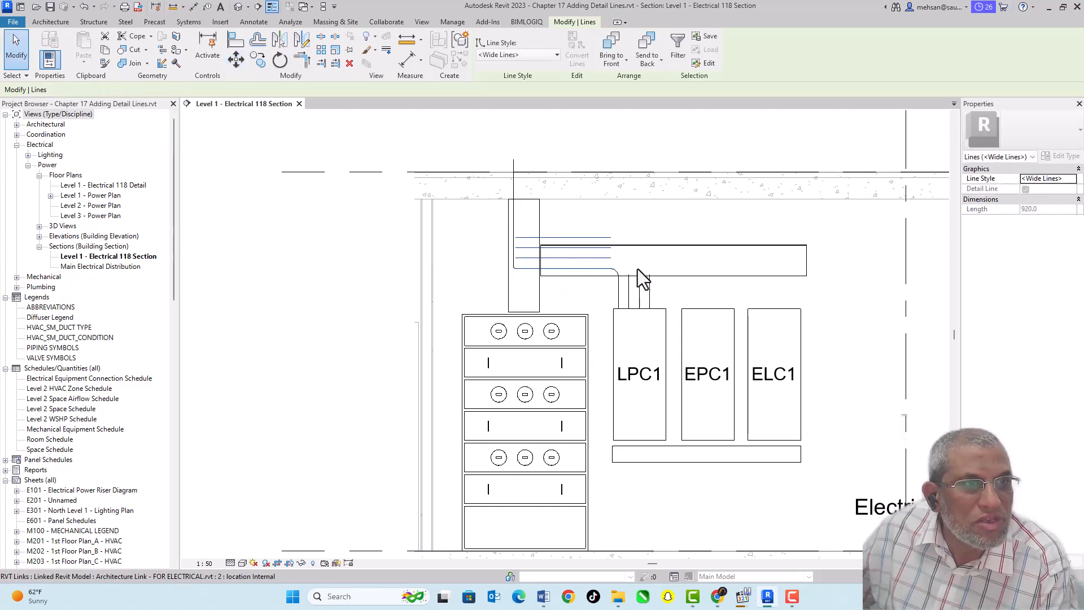
key("Escape")
- Delete the uppermost horizontal wiring line and the rightmost vertical line above LPC1
left_click(588, 239)
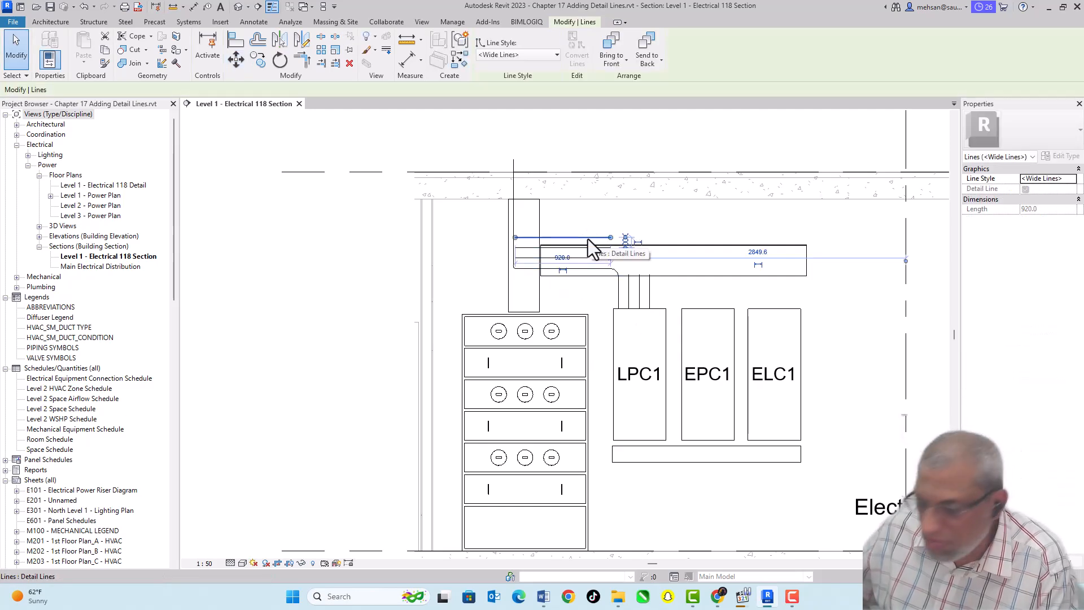
key("Delete")
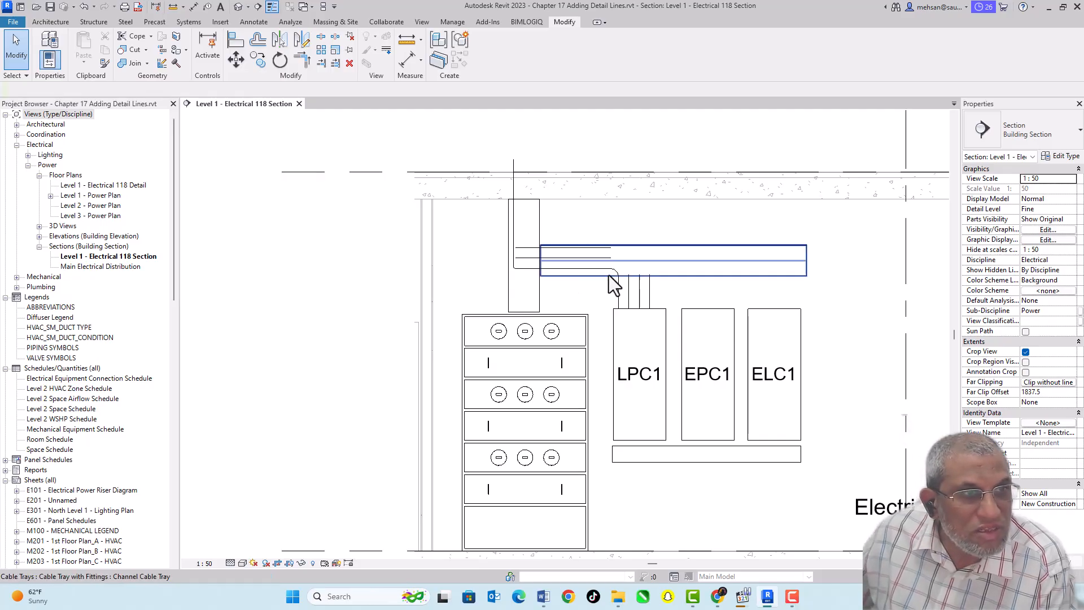
left_click(650, 286)
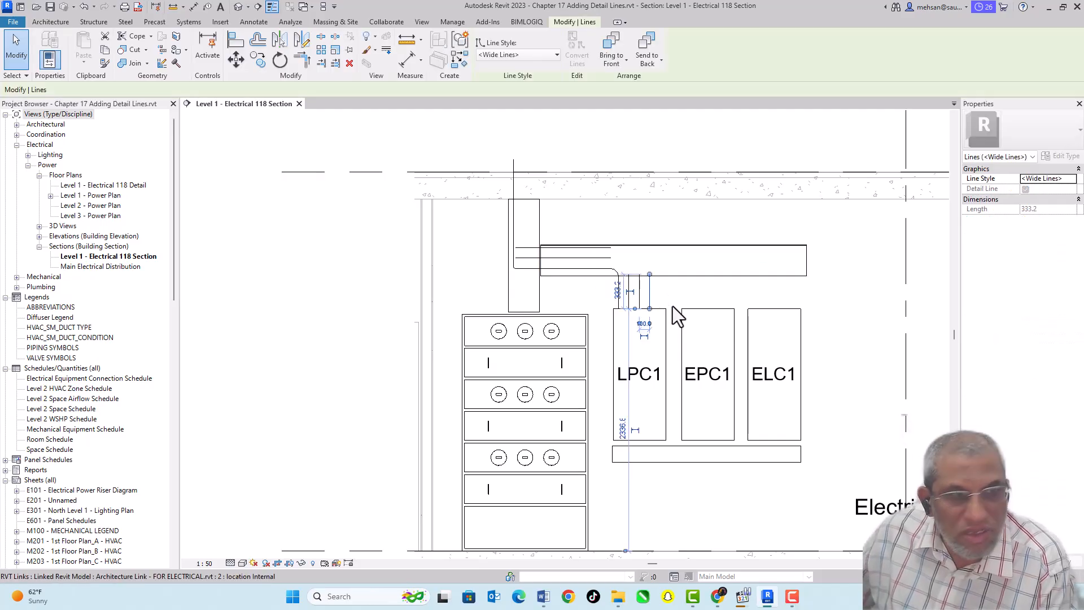
key("Delete")
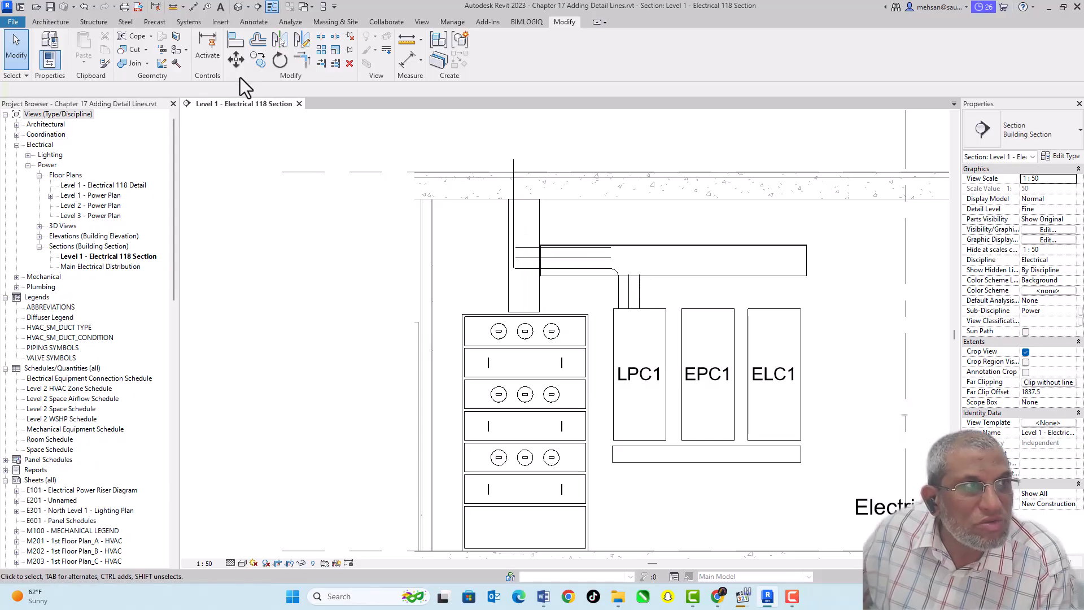
- Offset the long vertical line in the vertical cable tray to the right in 100 mm increments to make two copies
left_click(260, 46)
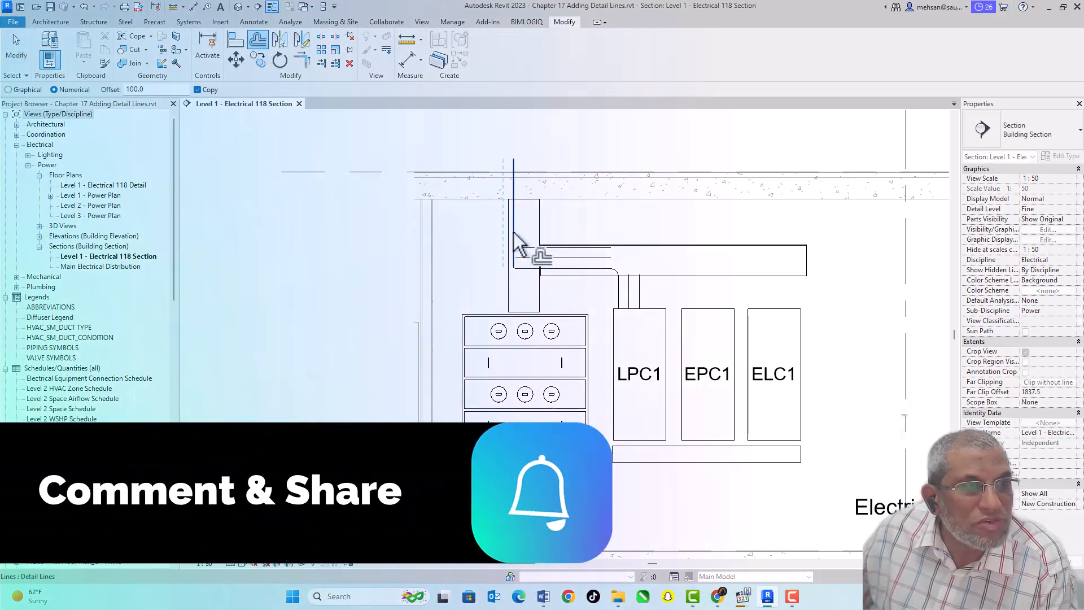
left_click(518, 232)
left_click(526, 232)
key("Escape")
key("Escape")
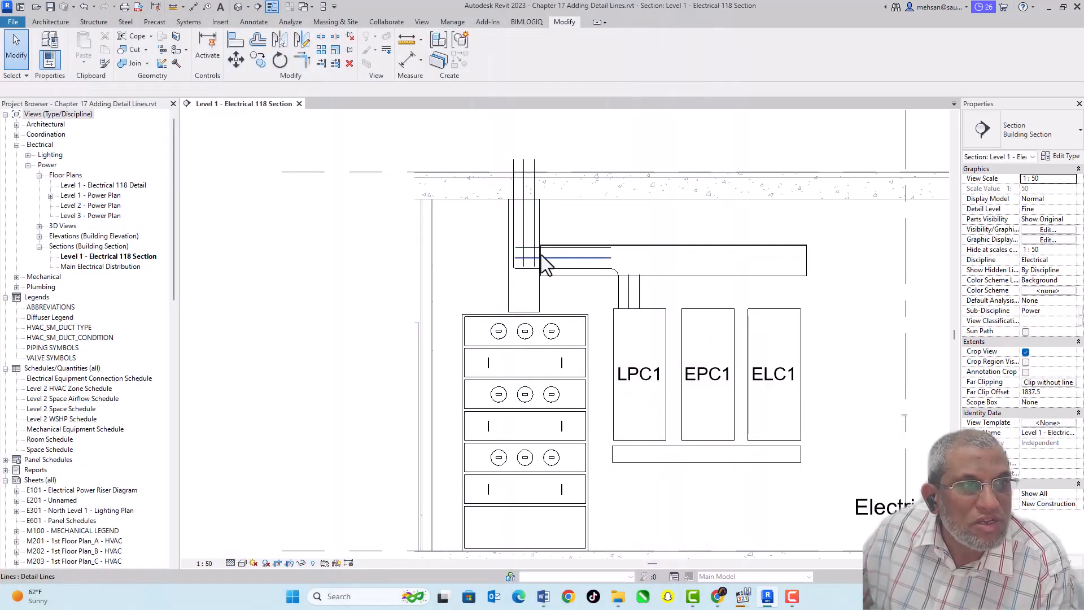
- Delete the offset copies of the vertical, horizontal and LPC1 wiring lines, keeping only the original rounded run
scroll(550, 267, "down", 2)
scroll(553, 269, "up", 6)
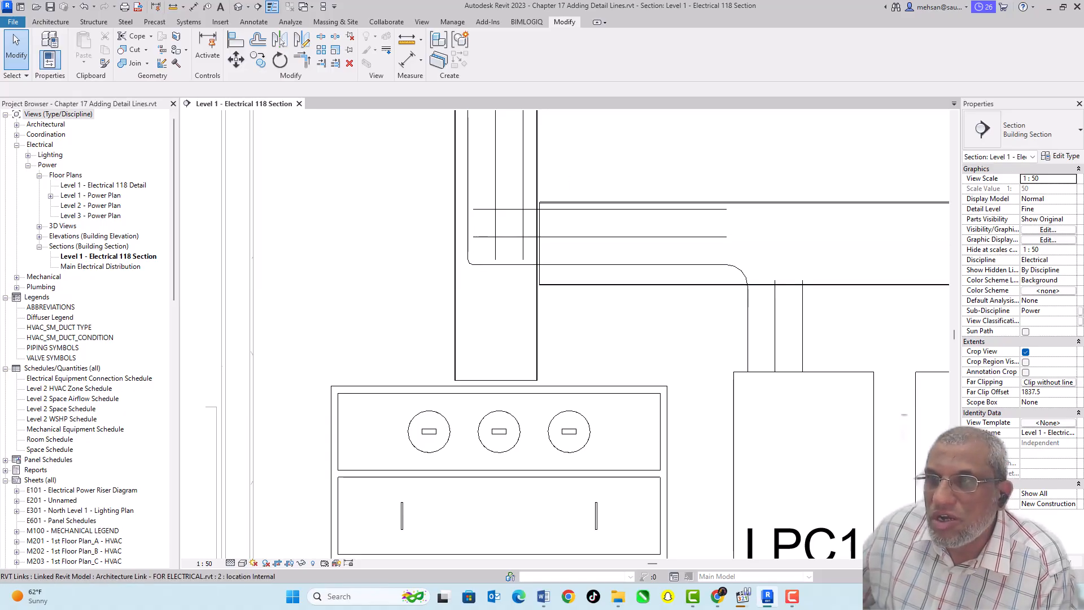
scroll(710, 346, "down", 2)
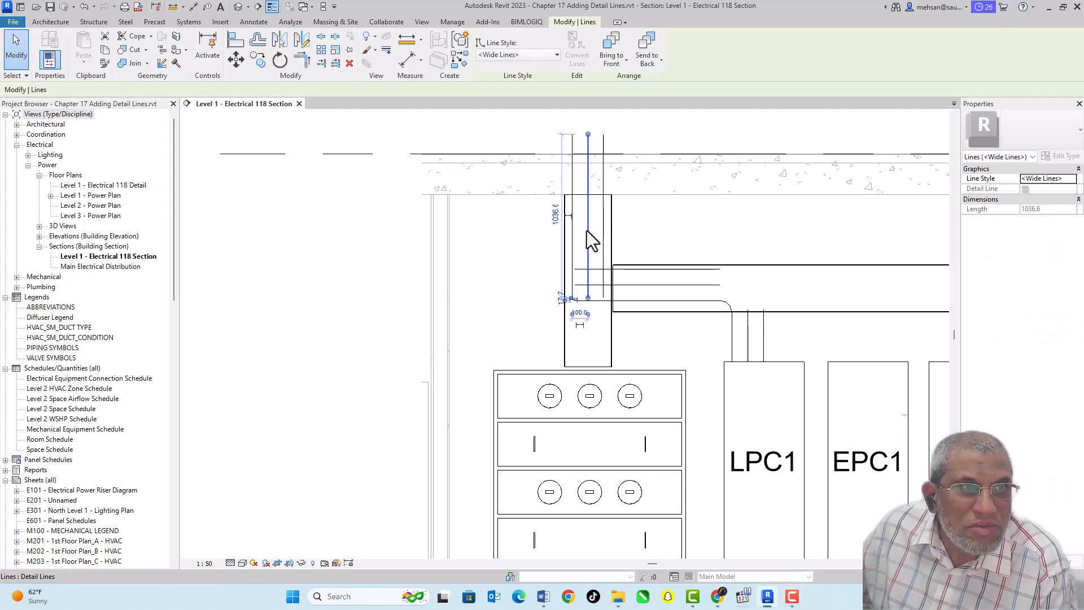
left_click(603, 227)
key("Delete")
left_click(591, 269)
key("Delete")
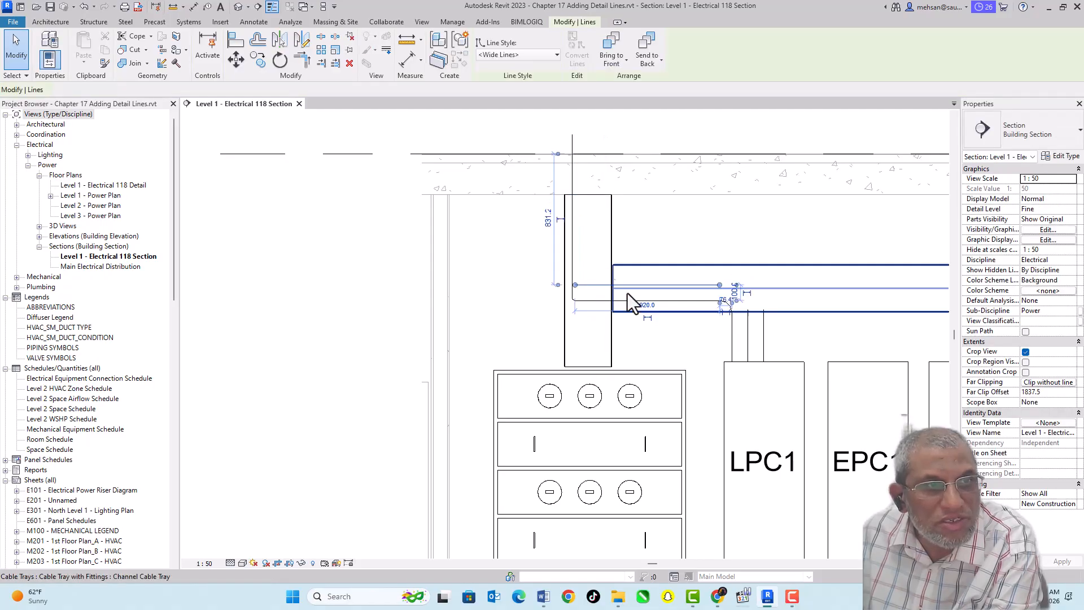
left_click(766, 333)
key("Delete")
key("Tab")
left_click(575, 224)
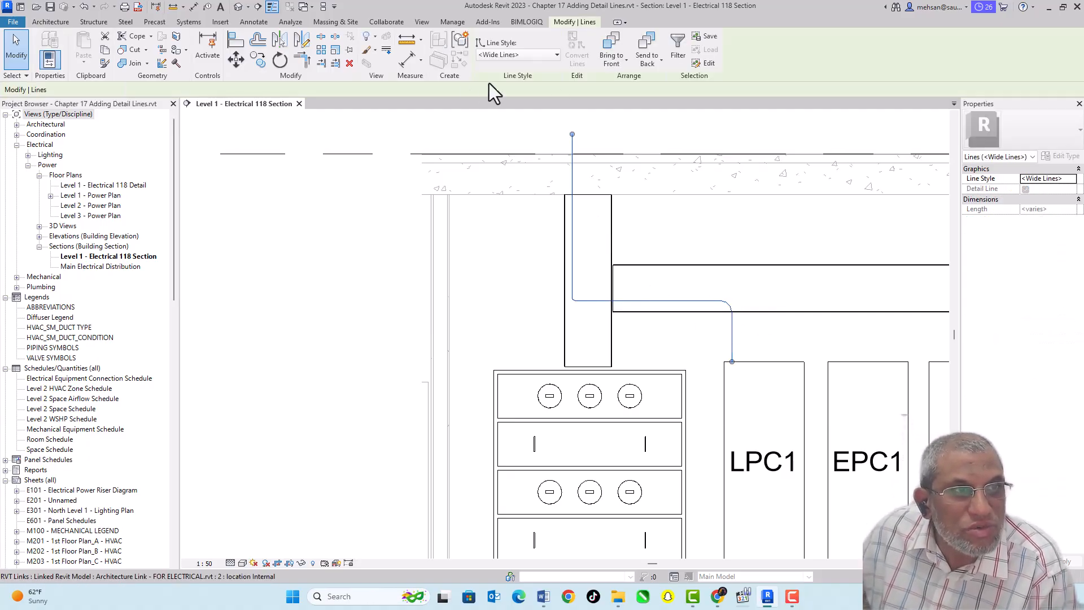
left_click(262, 43)
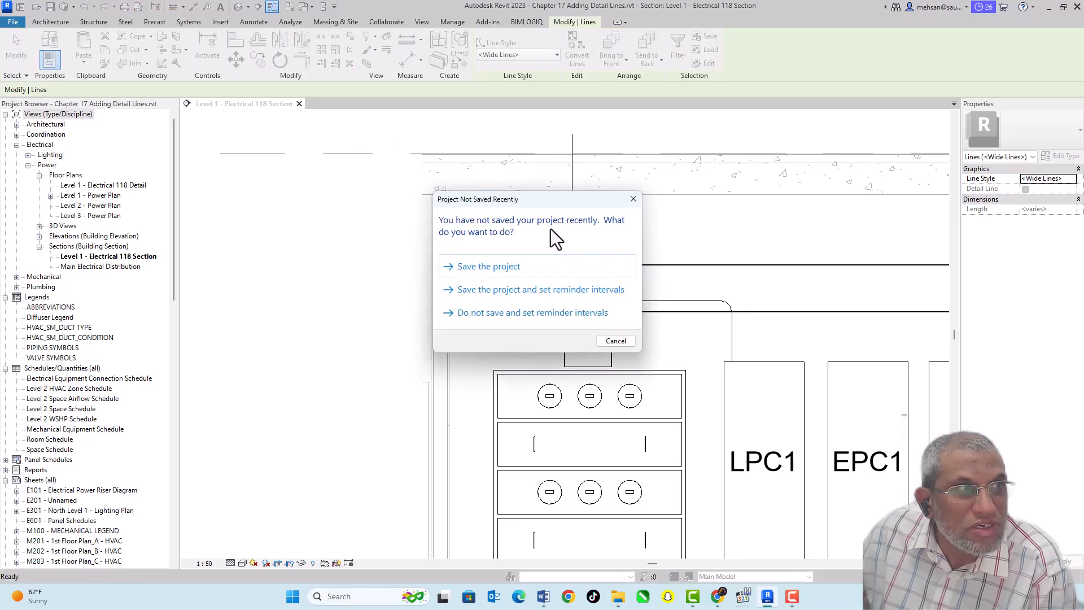
left_click(518, 311)
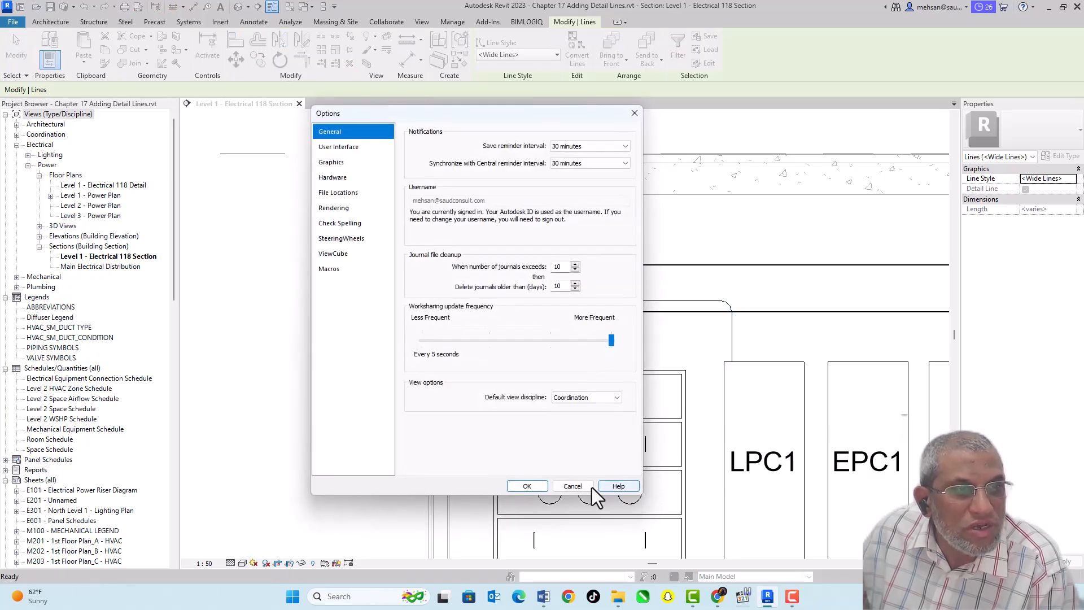
left_click(574, 486)
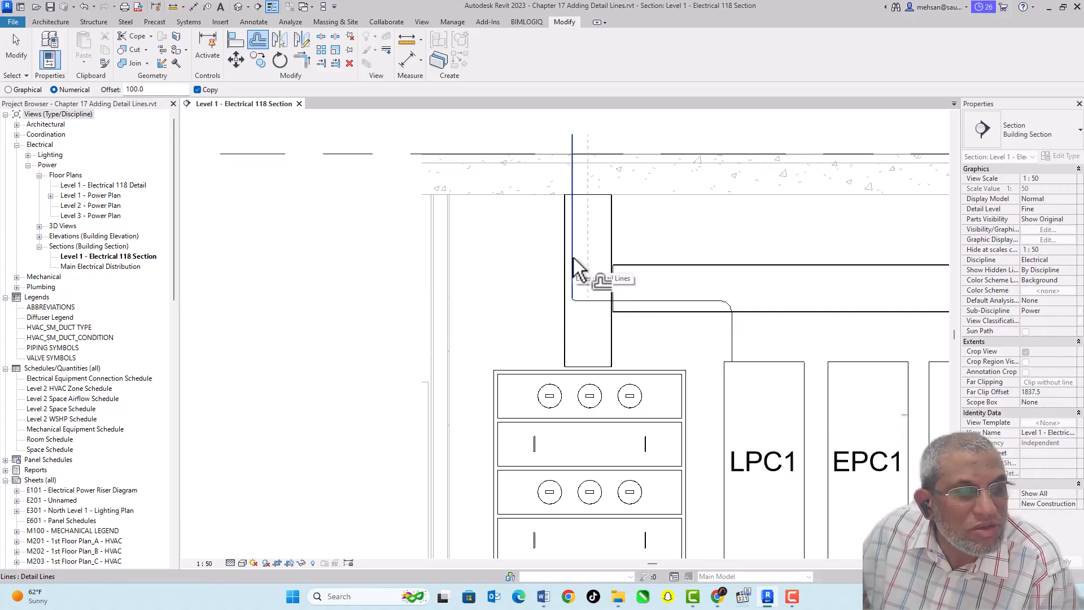
key("Escape")
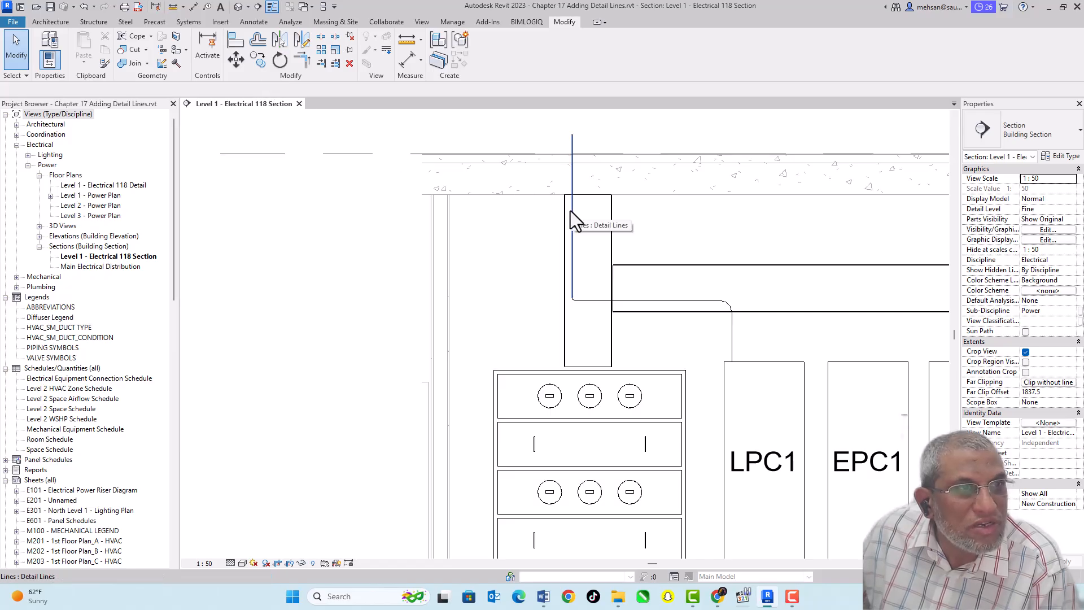
key("Tab")
left_click(572, 217)
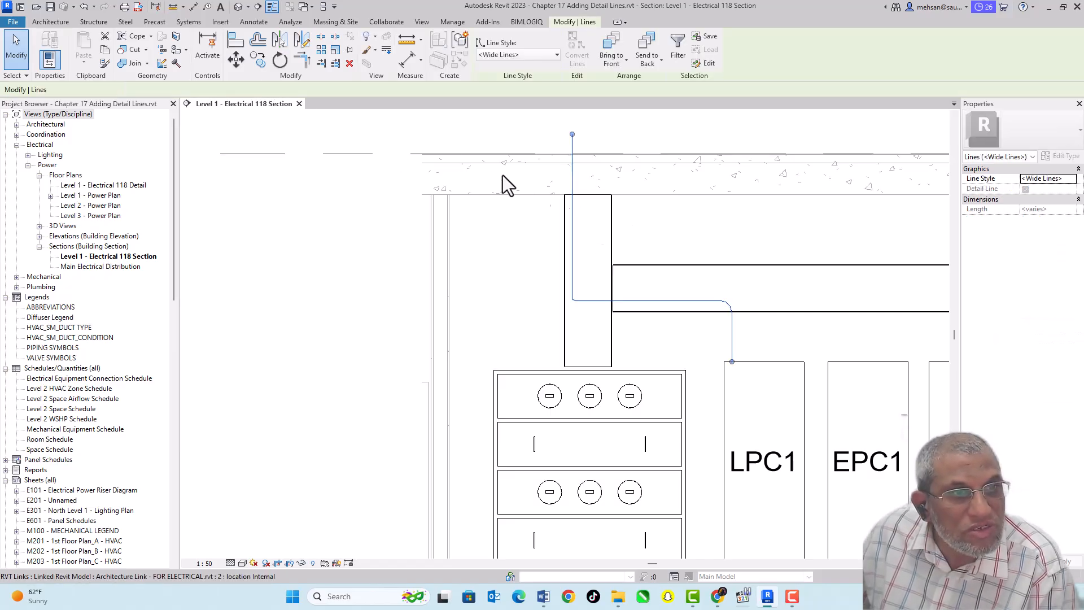
- Offset the complete rounded wiring chain inward twice, with copies kept, using a 50 mm offset to make three parallel runs
left_click(258, 40)
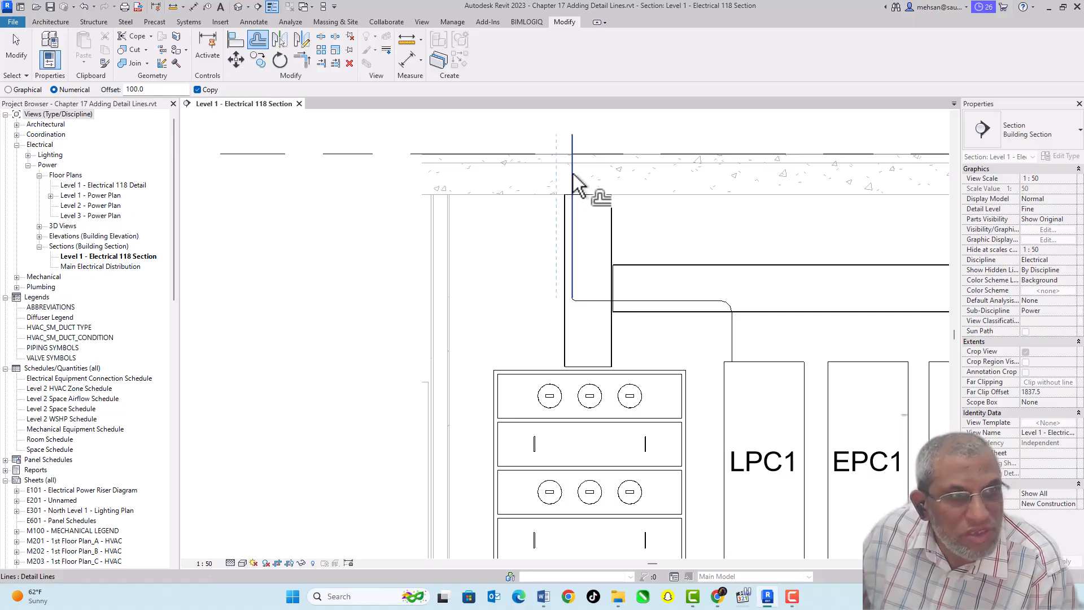
key("Tab")
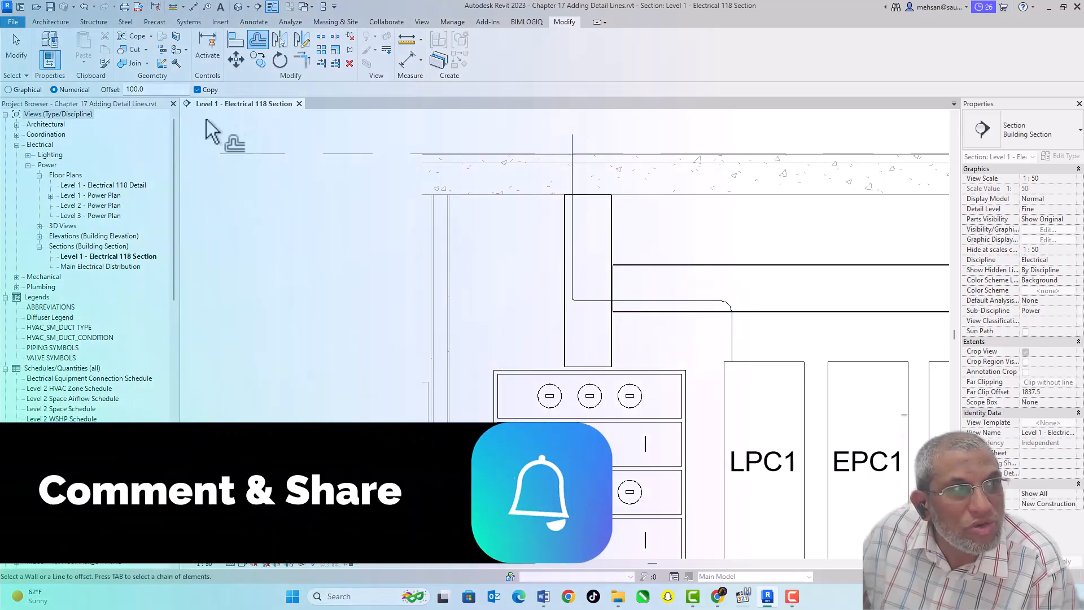
double_click(163, 91)
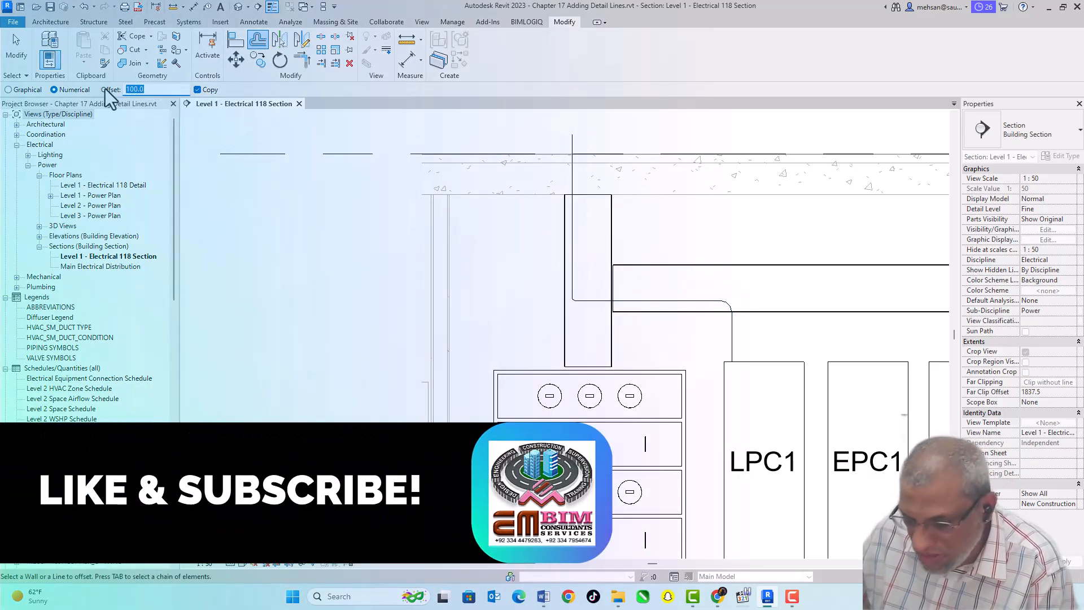
type("50.0")
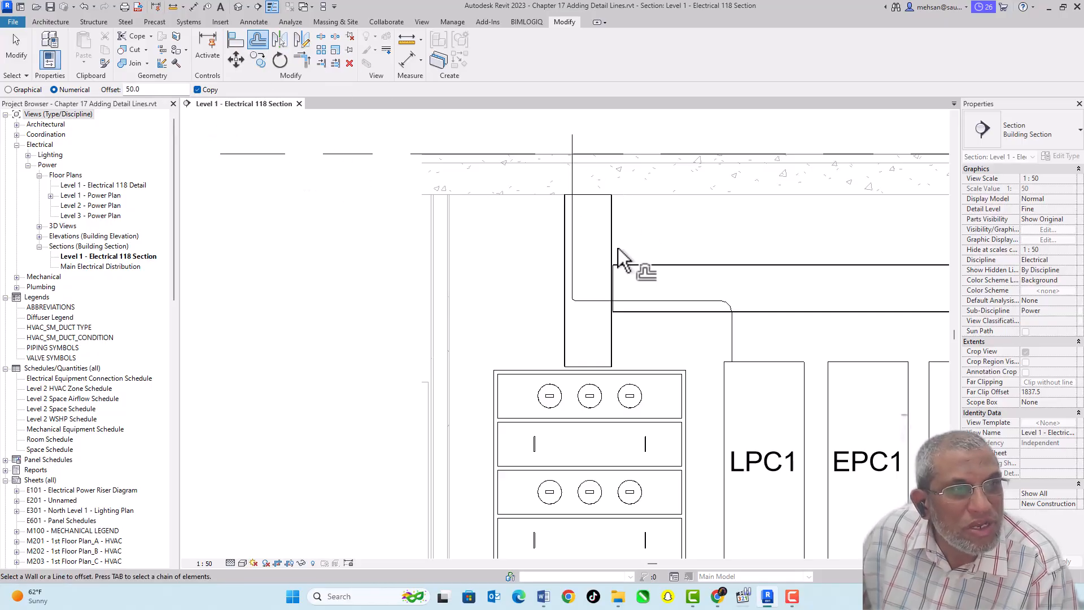
key("Tab")
left_click(575, 246)
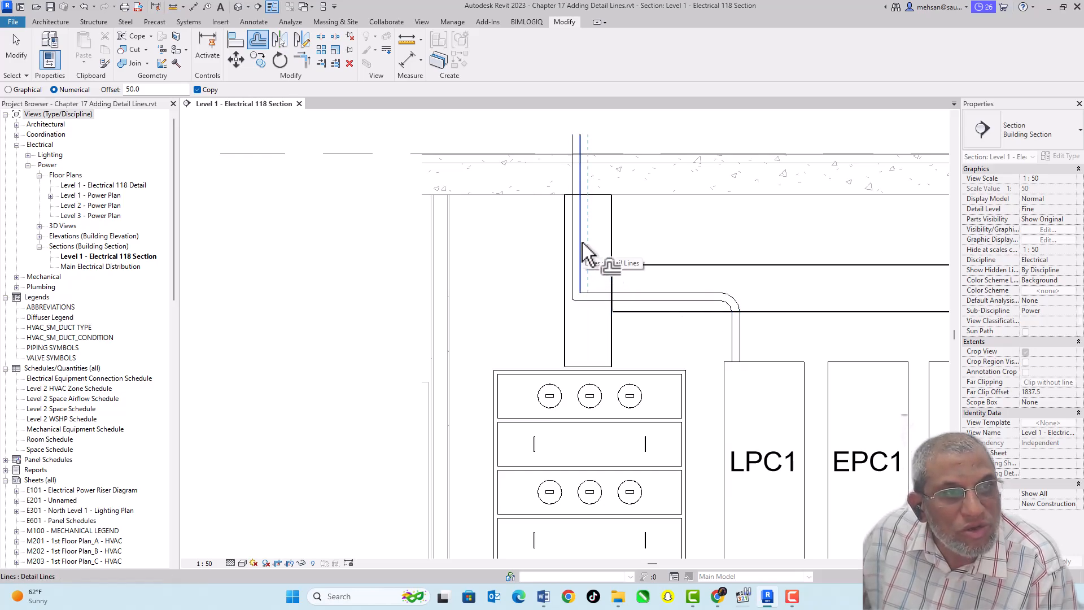
key("Tab")
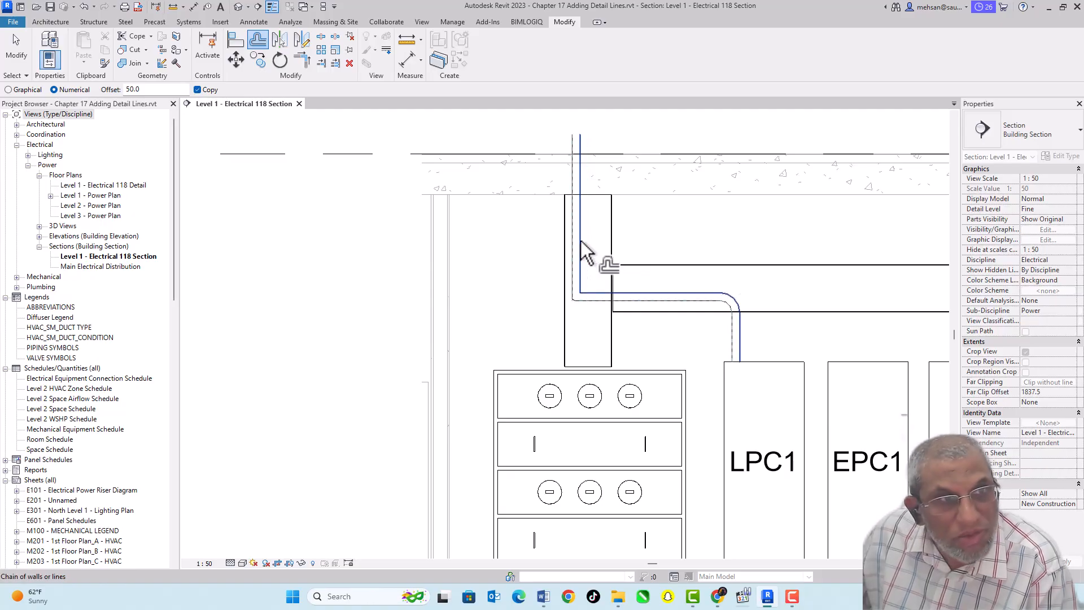
left_click(582, 248)
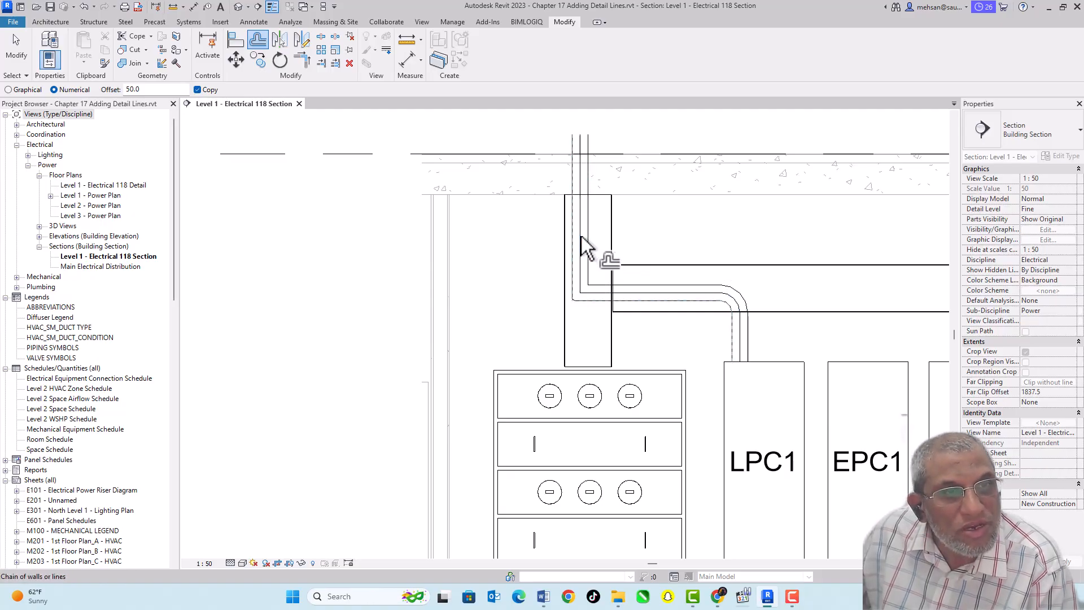
key("Escape")
- Try to move the small corner arc of the outer wiring run to the square corner of the middle run
scroll(576, 316, "up", 2)
scroll(587, 302, "down", 4)
scroll(587, 299, "up", 5)
scroll(583, 292, "up", 3)
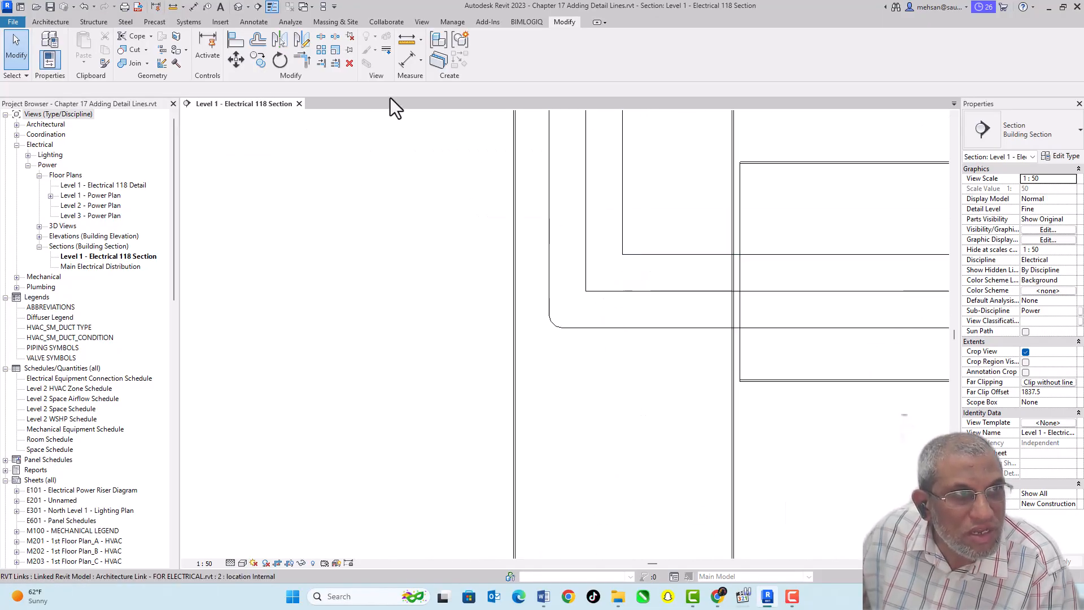
left_click(555, 325)
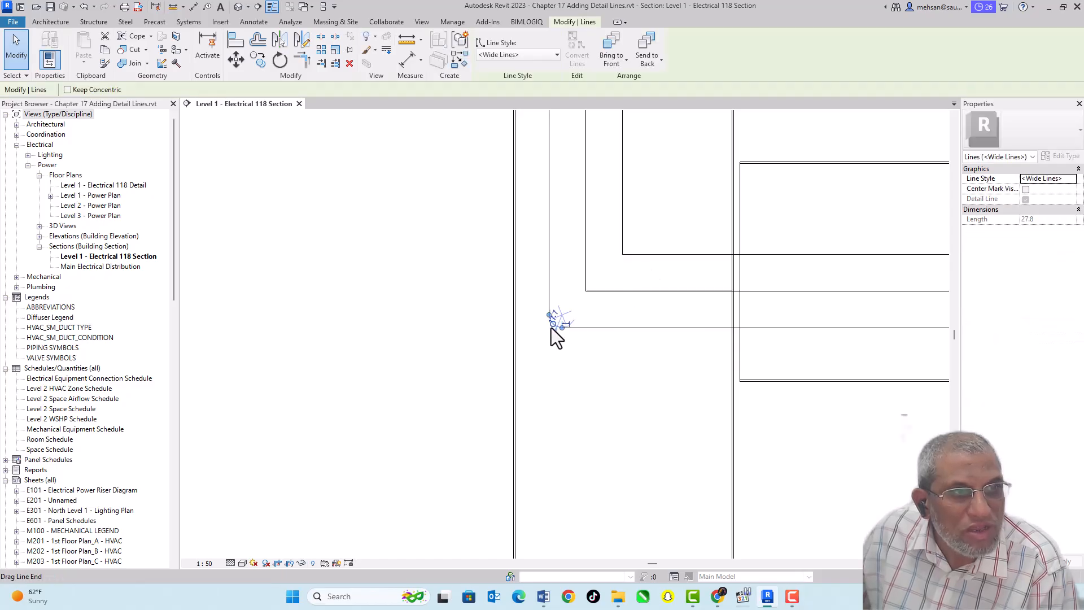
left_click(243, 66)
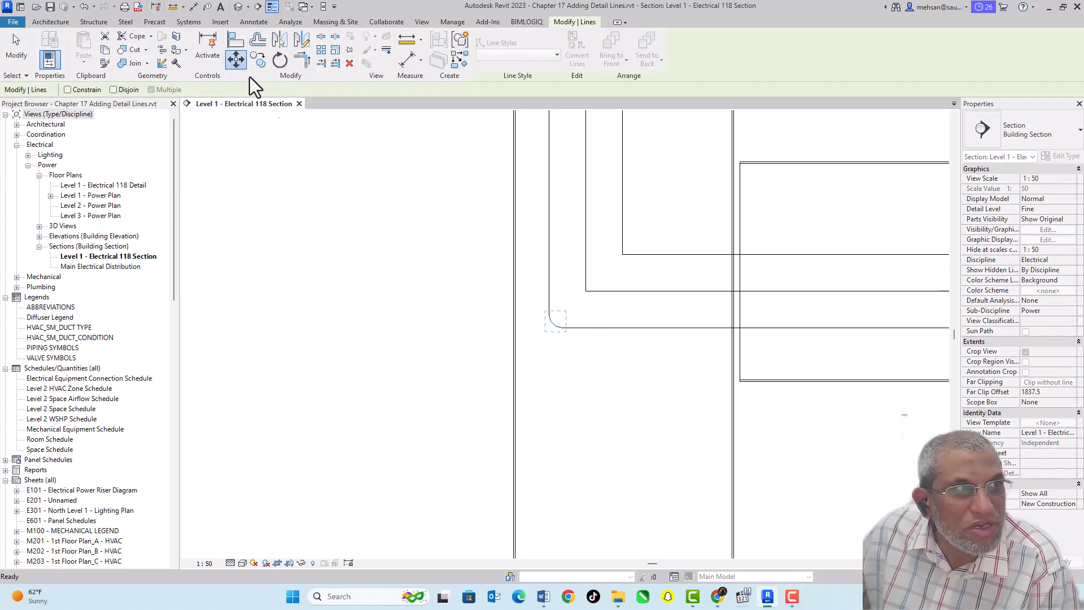
left_click(563, 327)
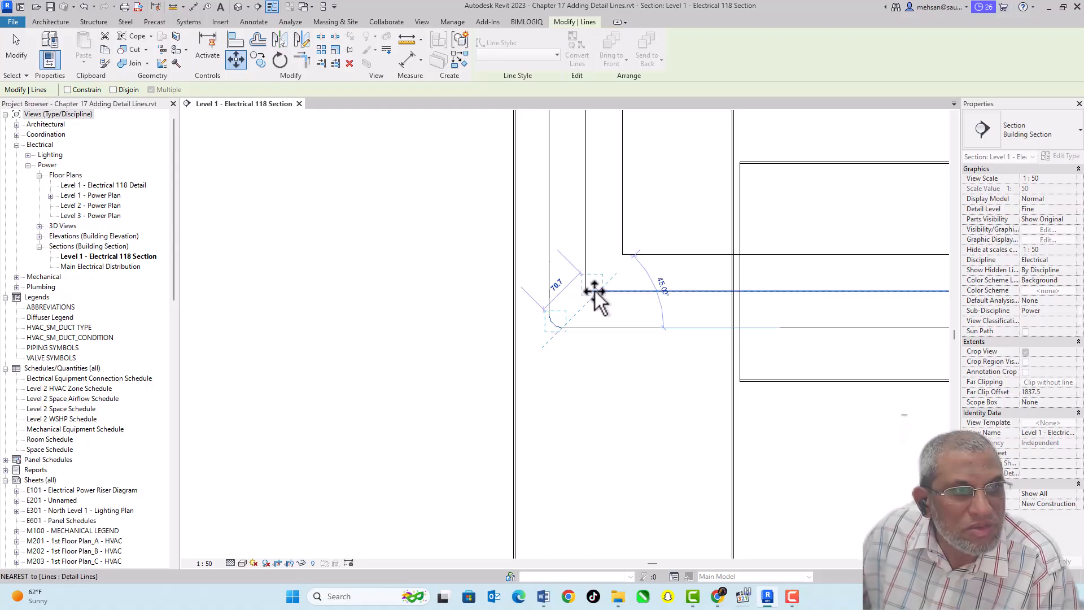
left_click(598, 290)
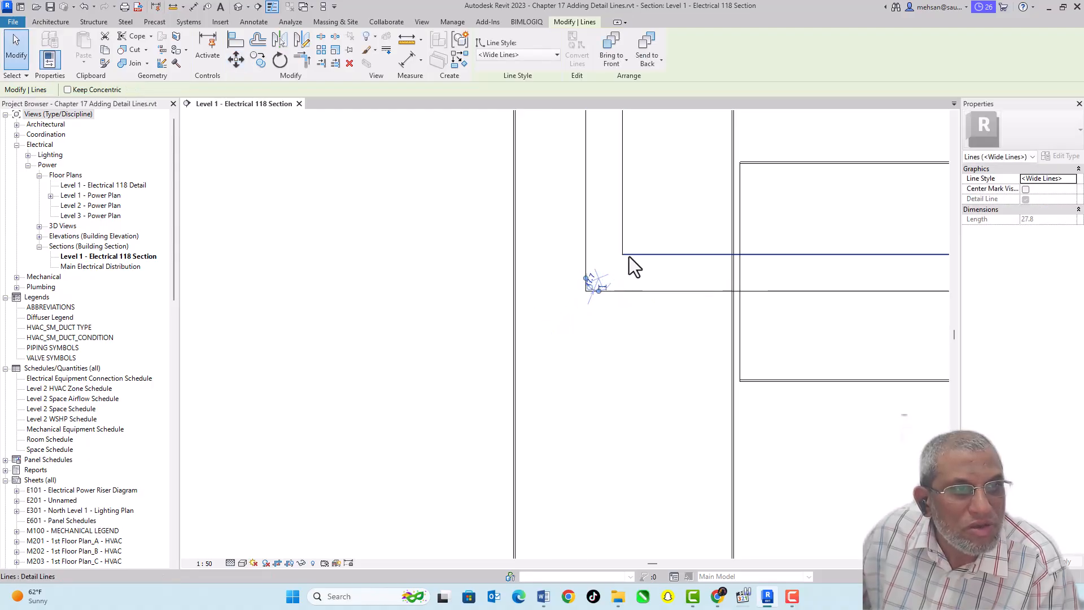
key("Escape")
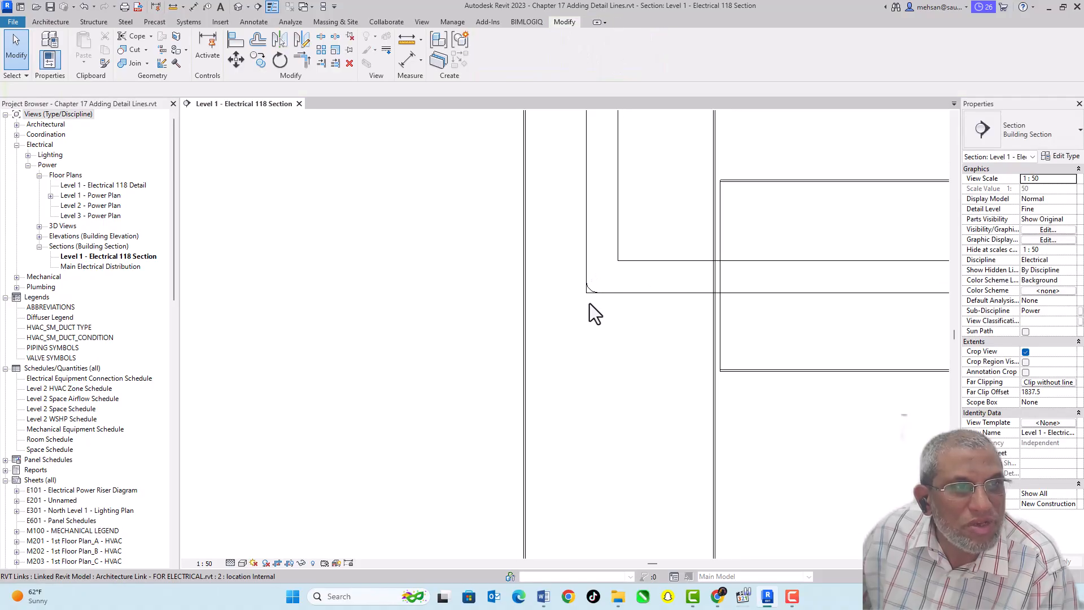
scroll(589, 303, "down", 3)
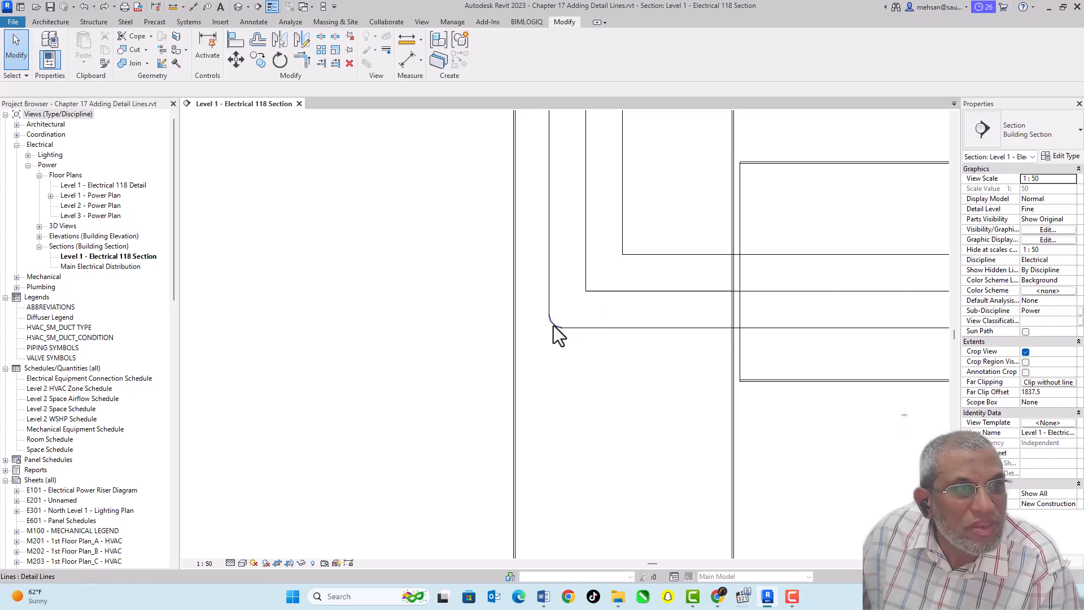
- Copy the outer run's small corner arc to the square corners of the middle and inner wiring runs
left_click(554, 325)
left_click(258, 59)
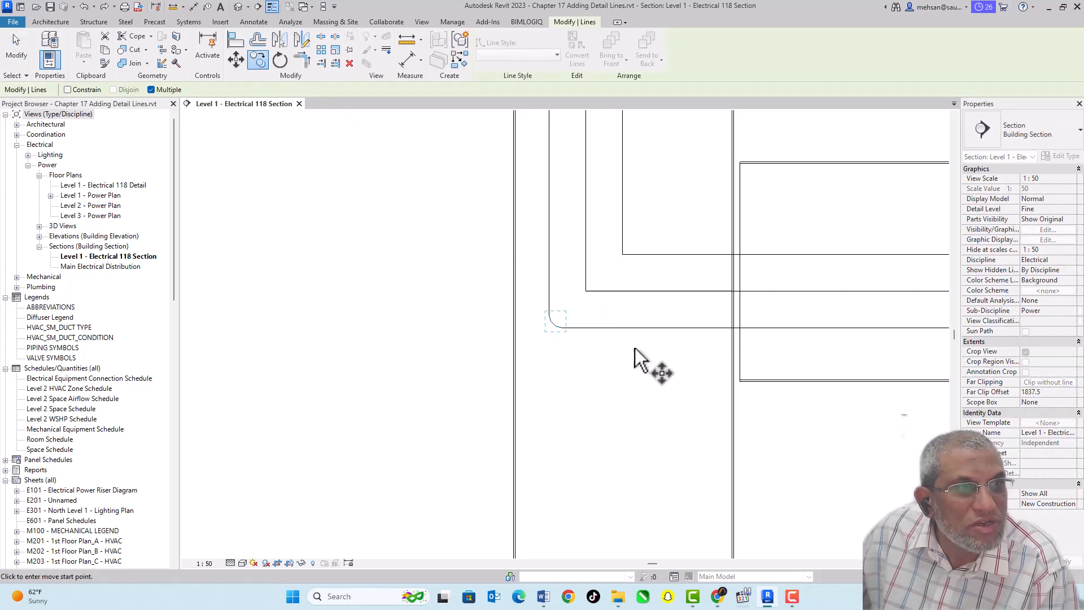
left_click(563, 327)
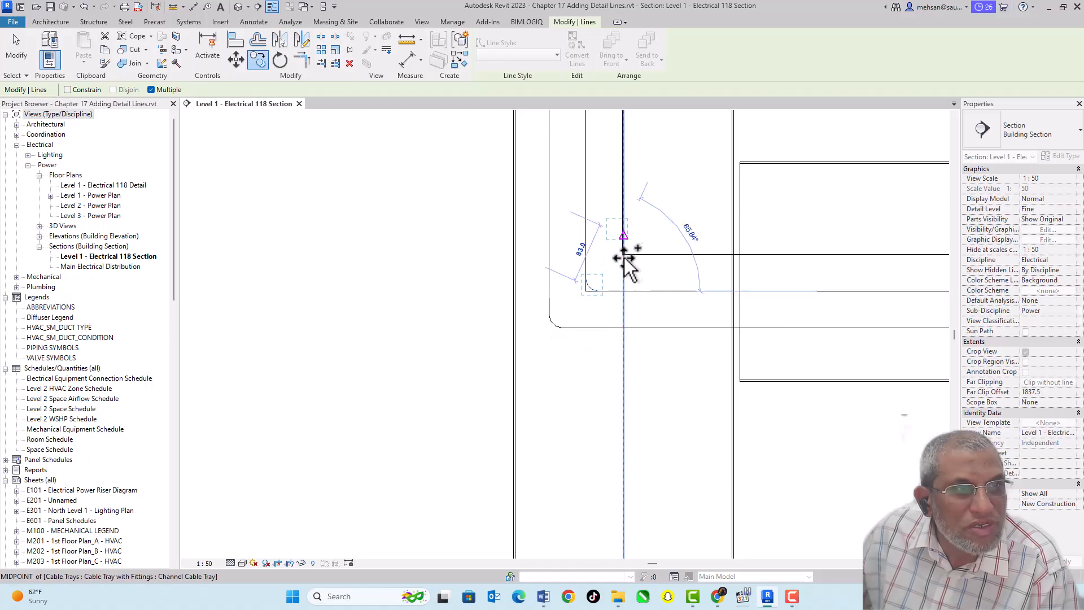
key("Escape")
key("Escape")
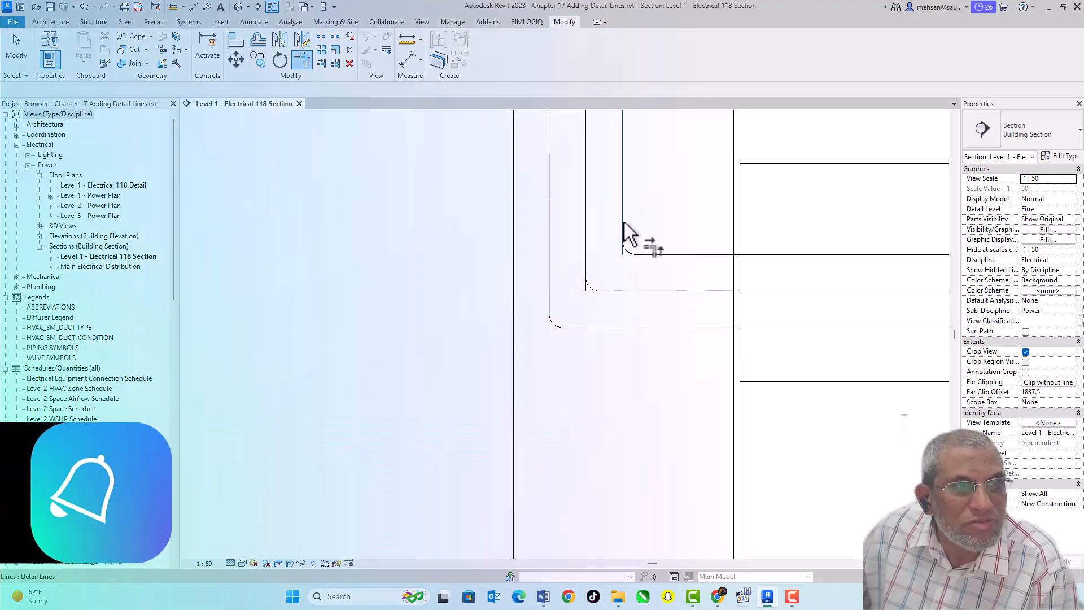
- Trim the straight lines of the inner and middle wiring runs back to their copied corner arcs
left_click(587, 273)
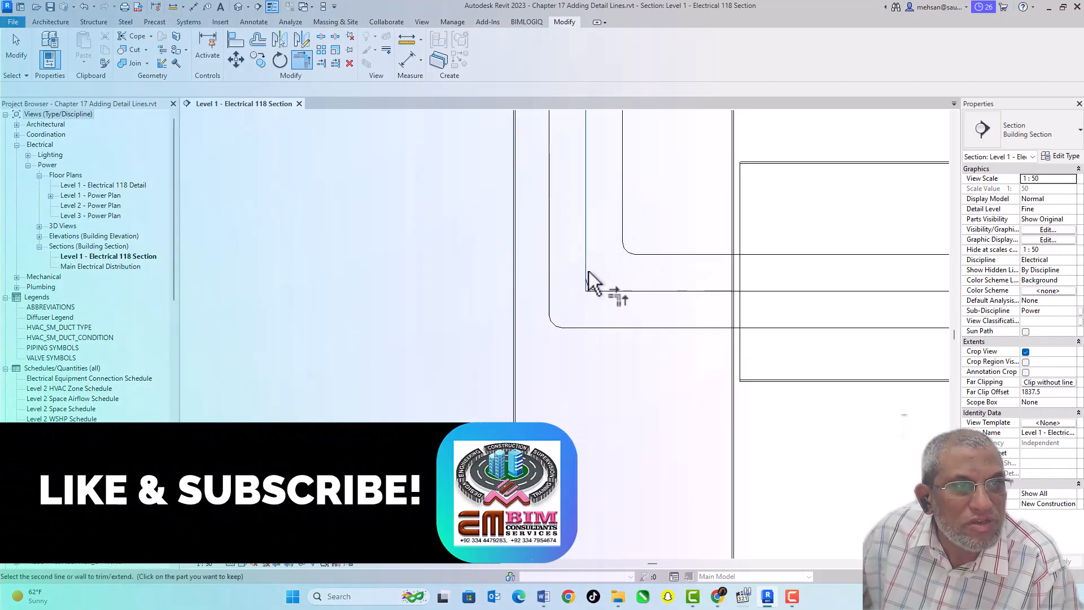
left_click(617, 291)
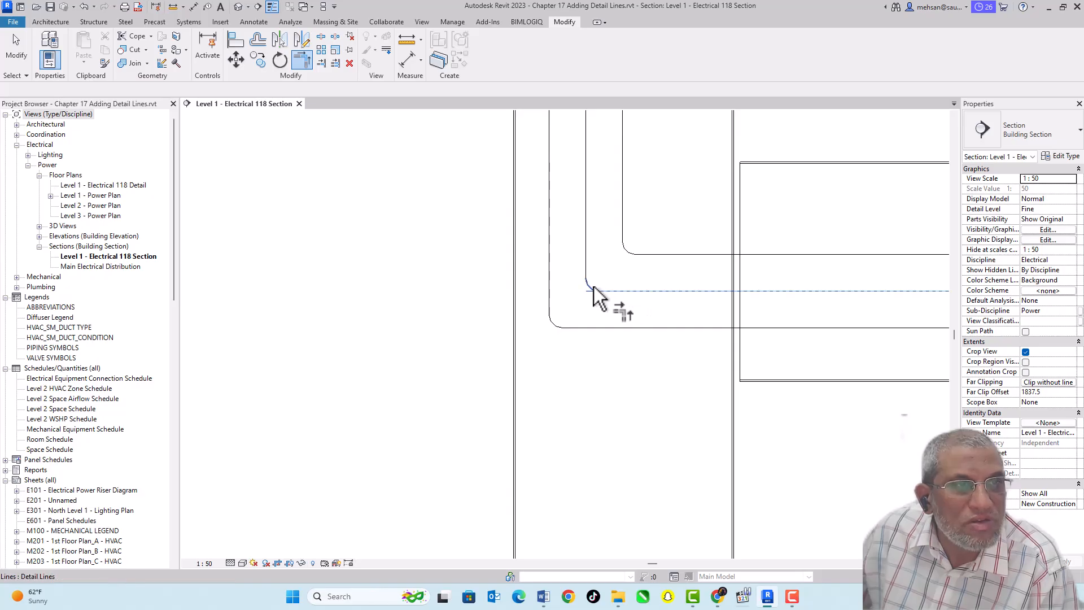
key("Escape")
- Examine the rounded corners of the three parallel wiring runs from the vertical cable tray down to LPC1
scroll(614, 261, "down", 3)
scroll(609, 271, "down", 3)
scroll(608, 273, "up", 5)
scroll(429, 324, "down", 5)
scroll(574, 333, "up", 1)
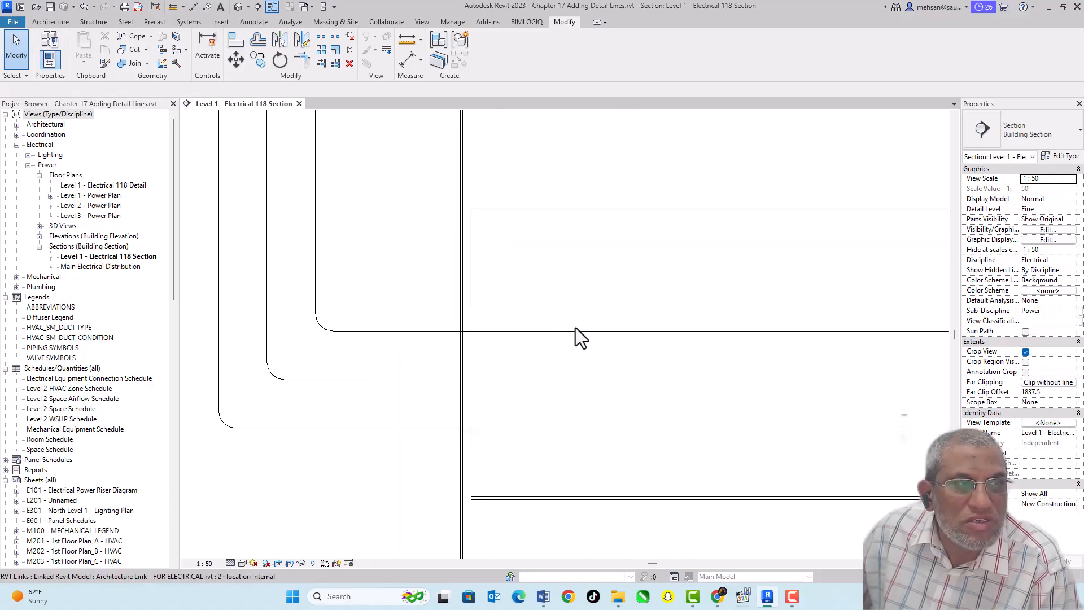
scroll(574, 333, "down", 2)
scroll(681, 348, "down", 3)
scroll(681, 347, "down", 1)
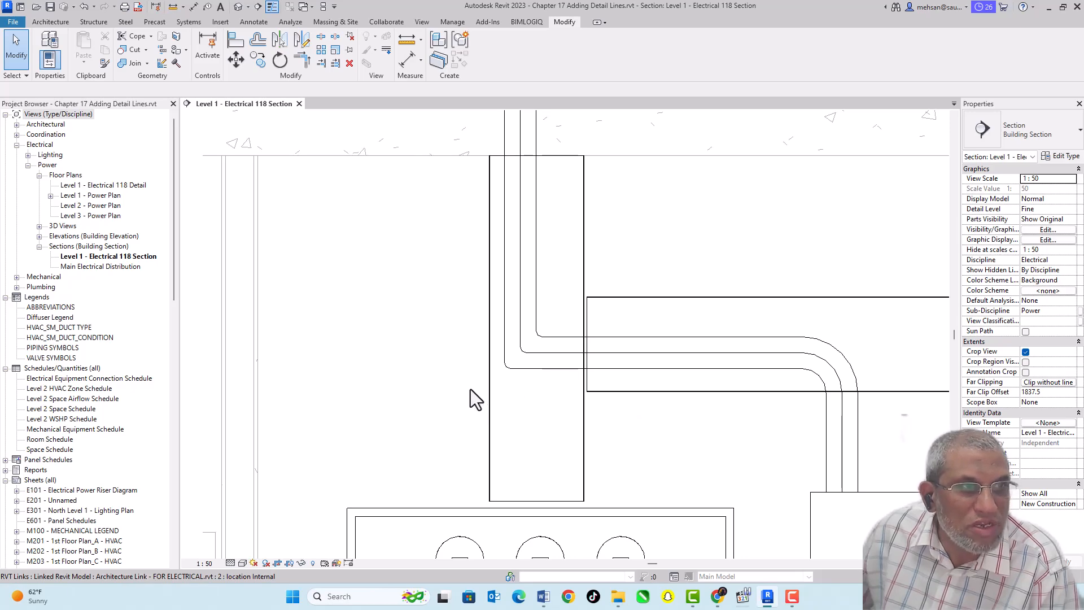
scroll(478, 380, "down", 2)
scroll(497, 363, "up", 1)
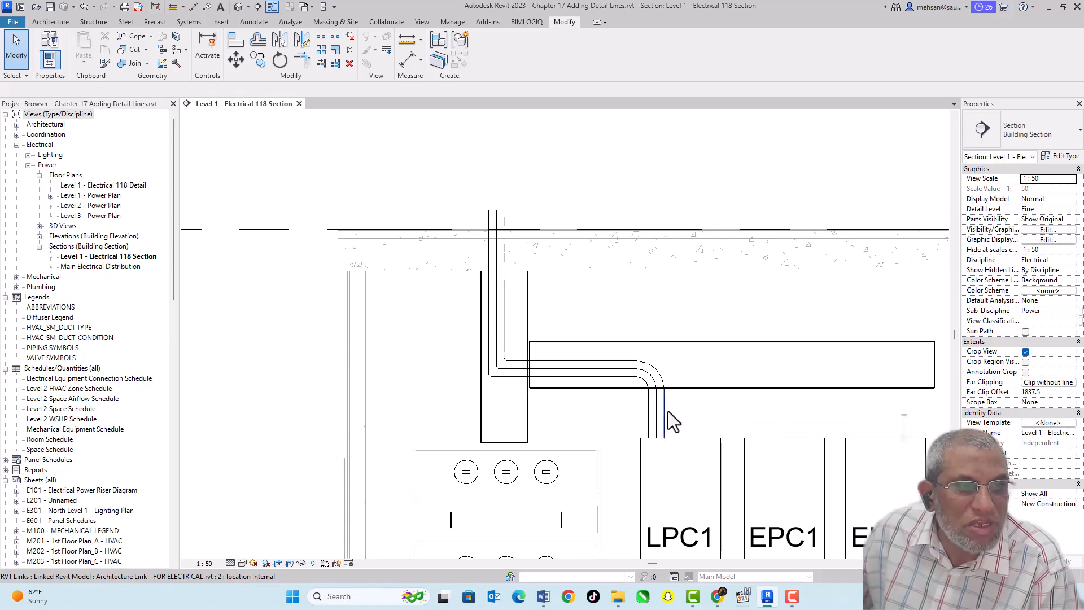
scroll(676, 432, "down", 1)
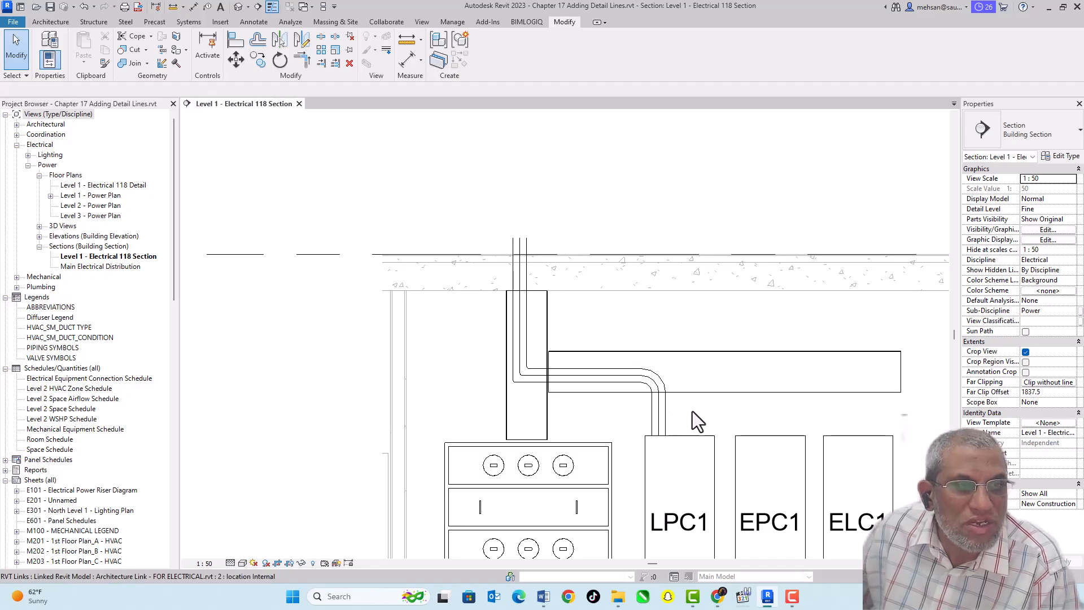
scroll(944, 438, "down", 1)
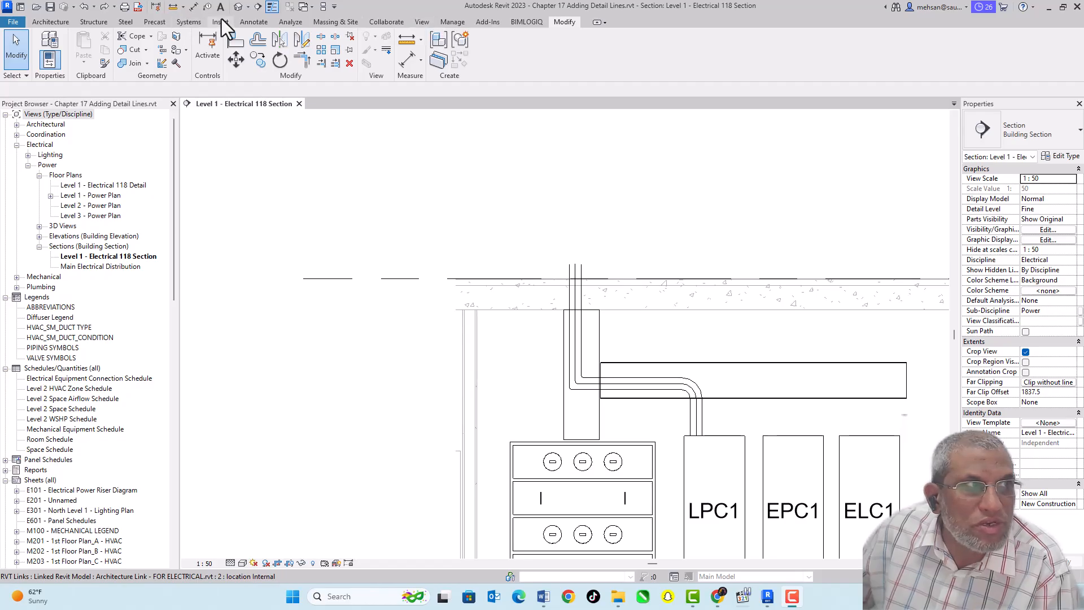
- Place a text note reading "Conduits TA" beside the upper ends of the three wiring runs
left_click(251, 22)
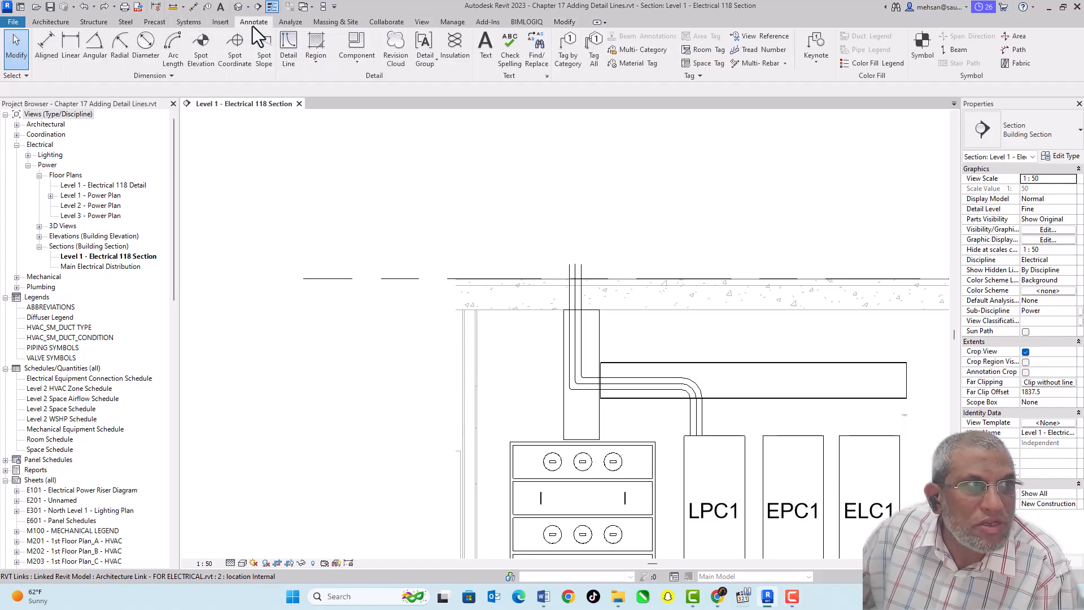
left_click(486, 56)
left_click(590, 257)
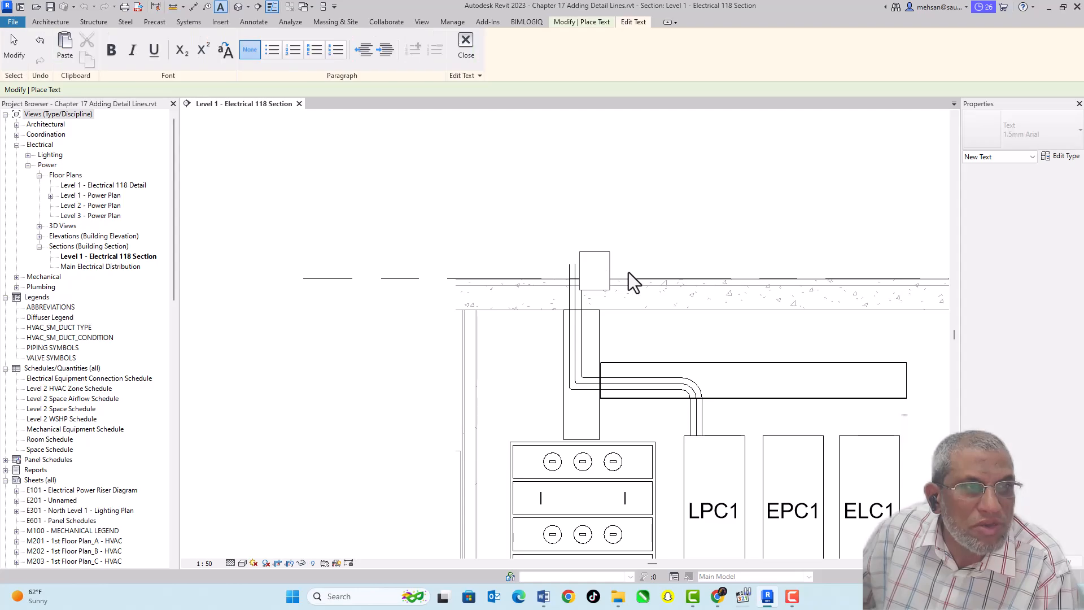
type("Con")
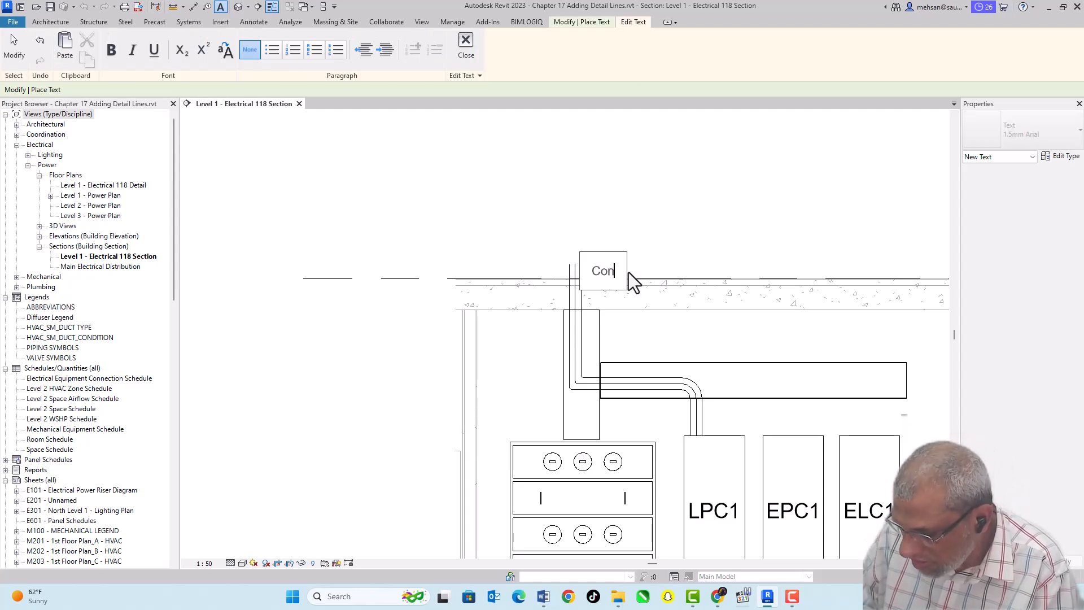
type("duits TA")
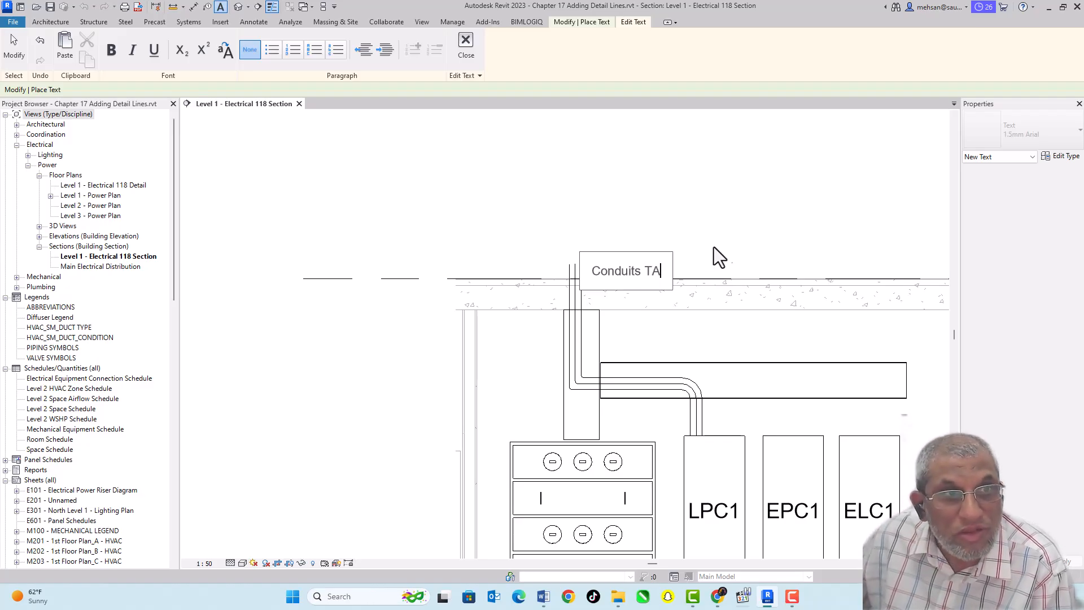
left_click(723, 242)
- Insert "4 Dia" into the conduit note so that it reads "Conduits 4 Dia TA"
left_click(618, 274)
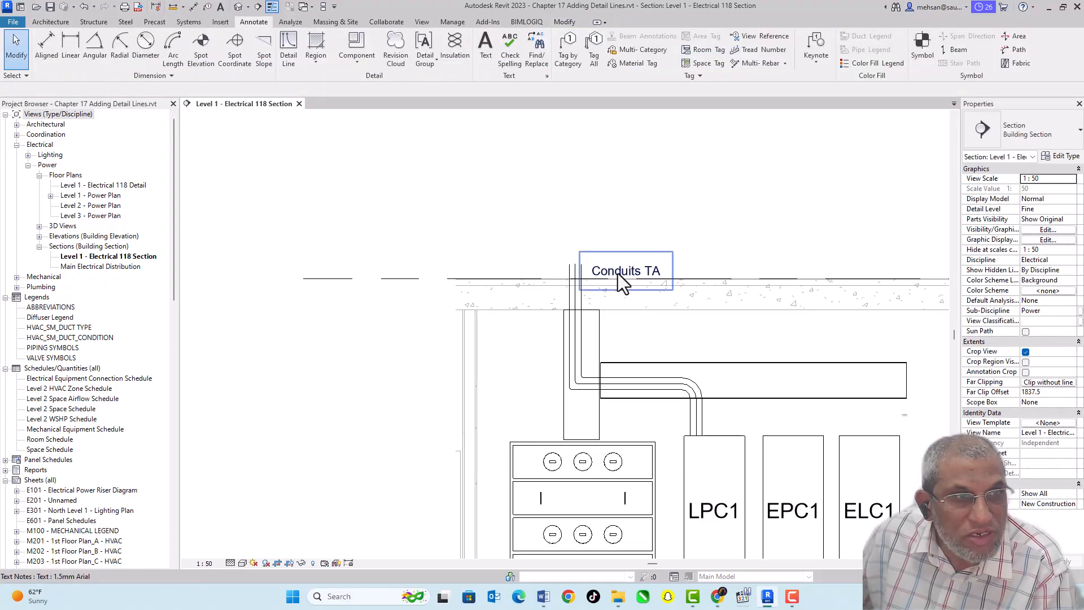
left_click(611, 272)
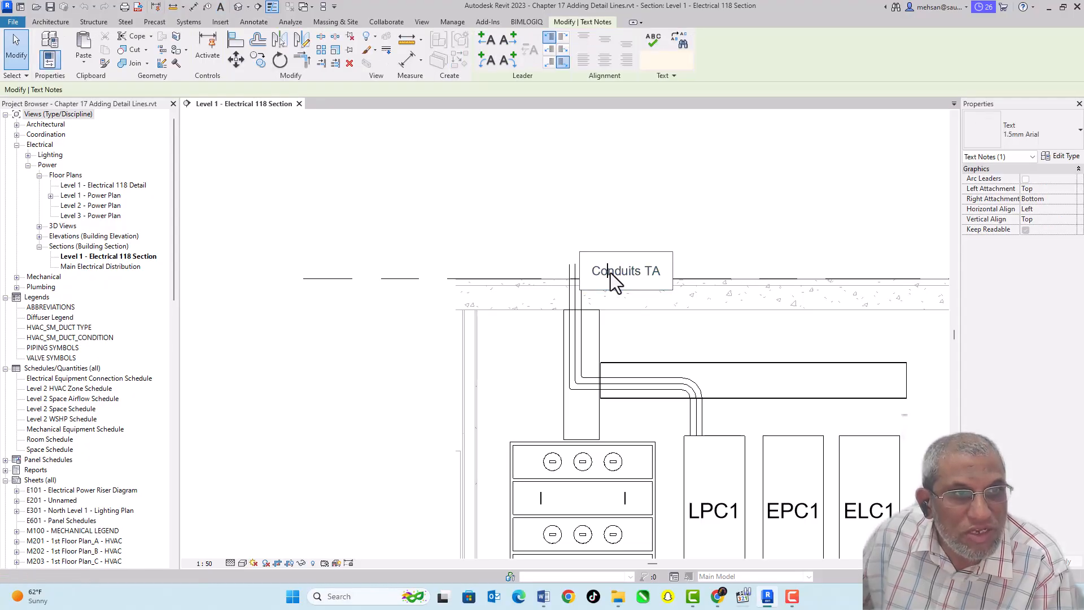
left_click(647, 270)
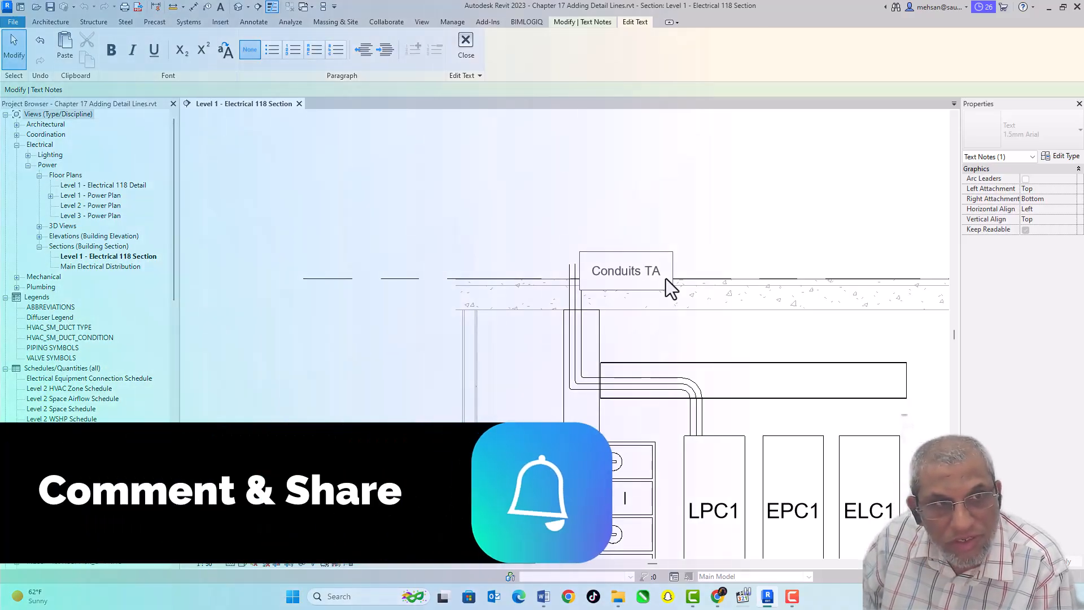
type("4 D")
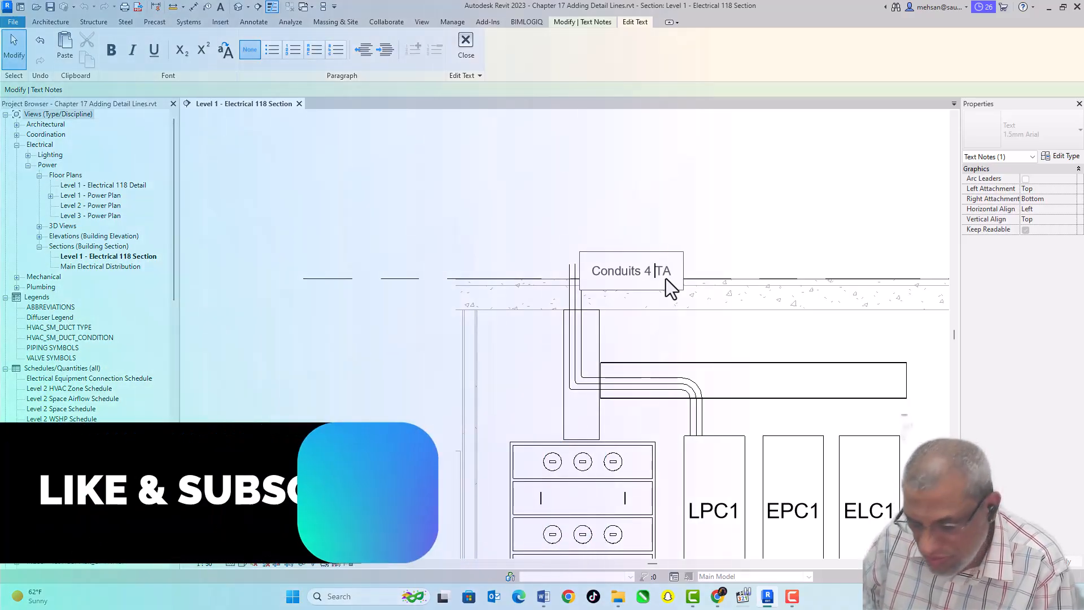
type("ia")
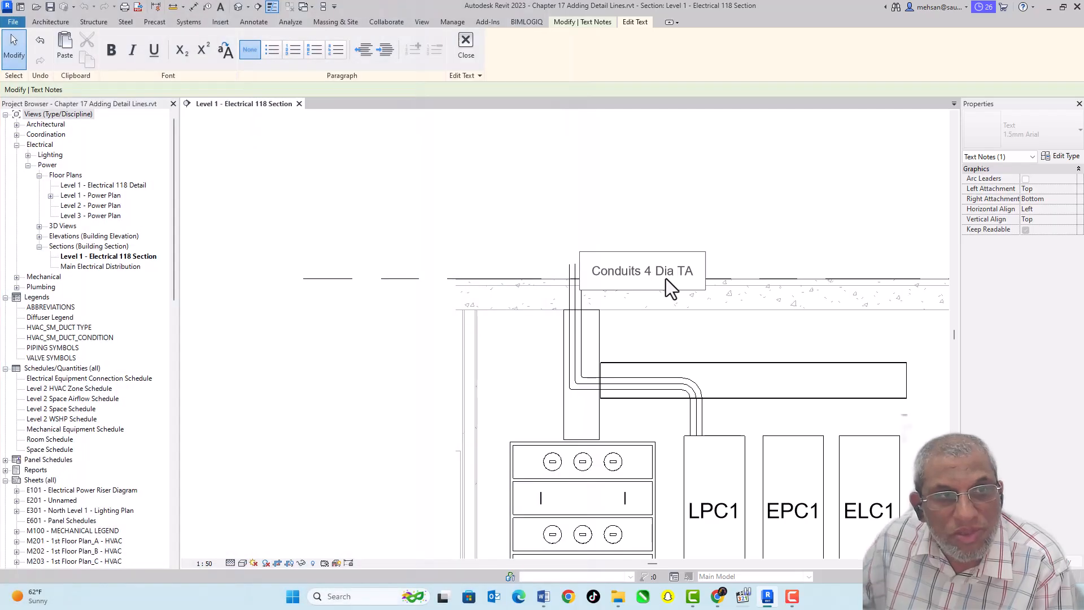
left_click(758, 229)
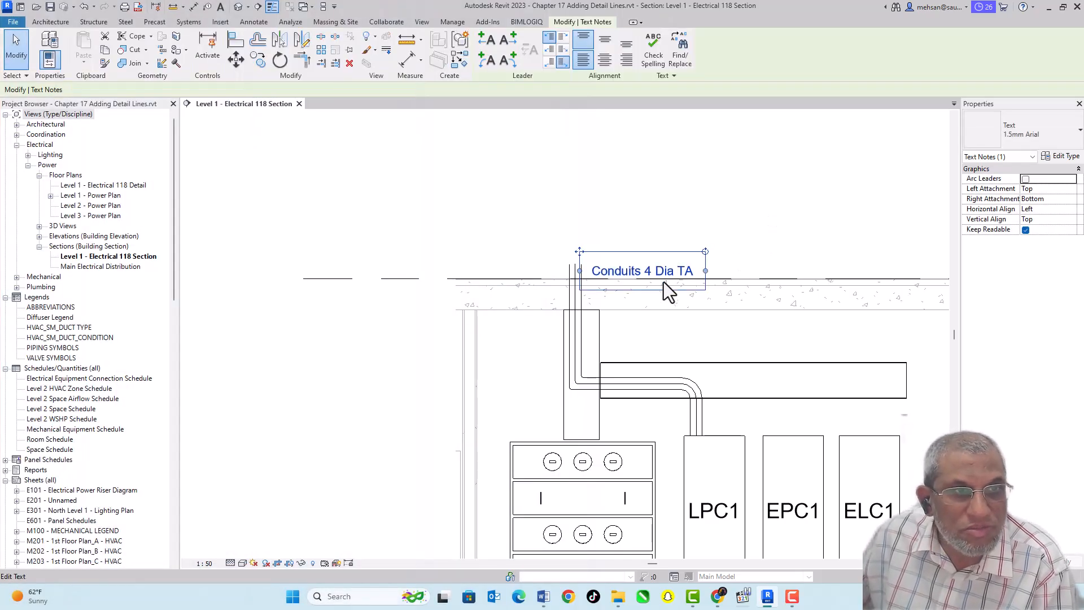
left_click(724, 209)
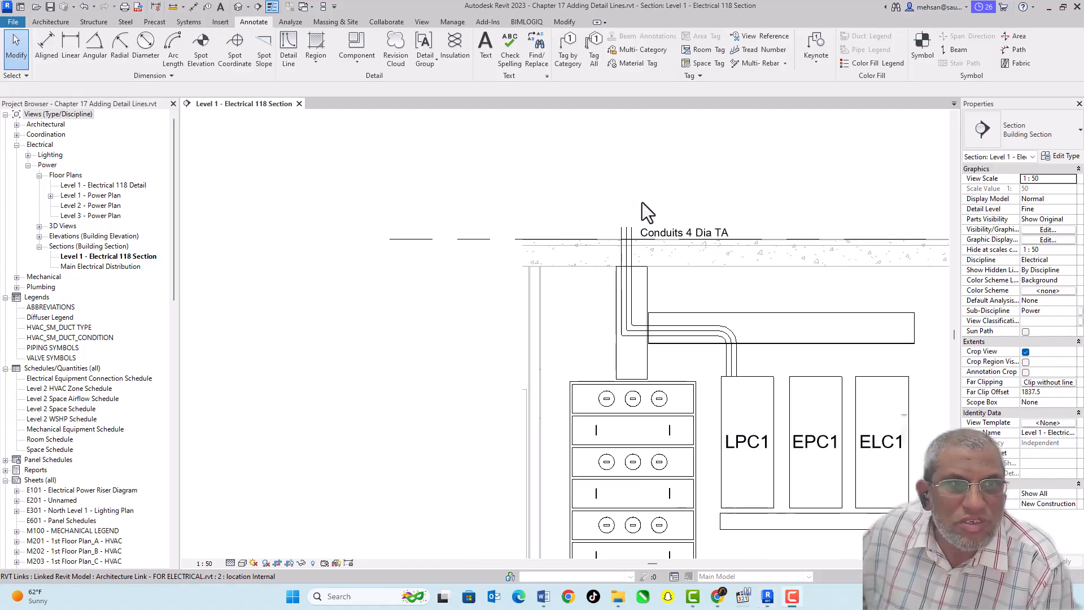
- Move the "Conduits 4 Dia TA" note up above the slab and level line, clear of the wiring runs' upper ends
left_click(672, 232)
left_click(671, 234)
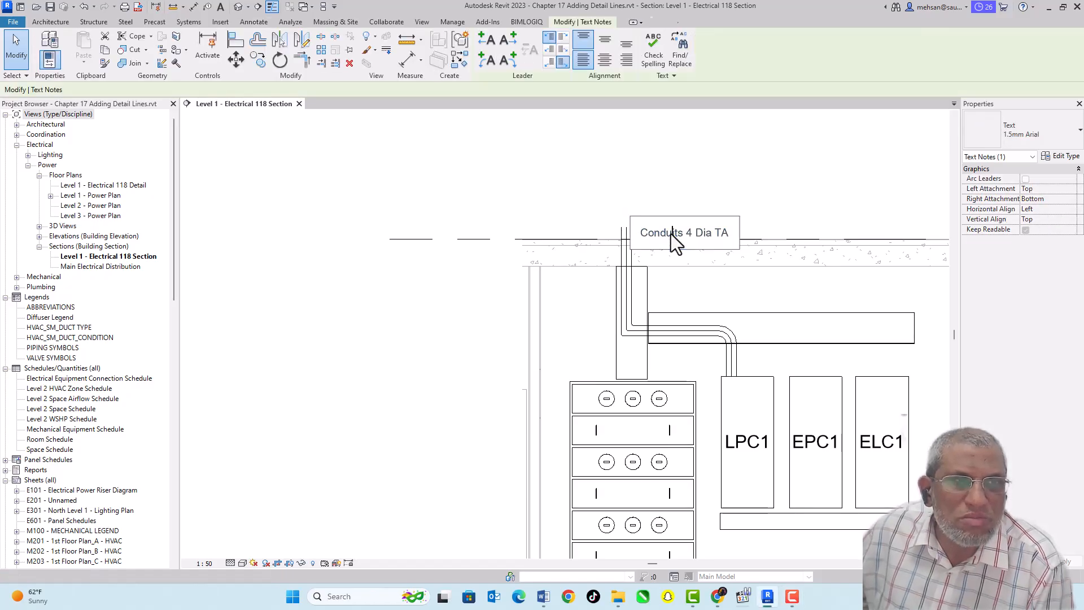
left_click_drag(671, 234, 686, 216)
key("Escape")
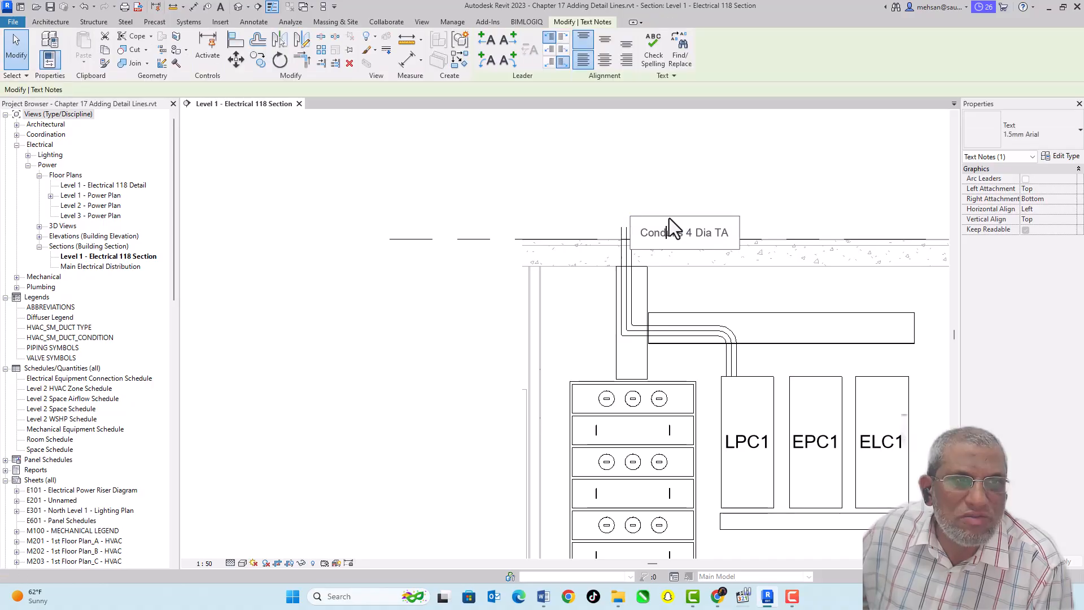
left_click(642, 216)
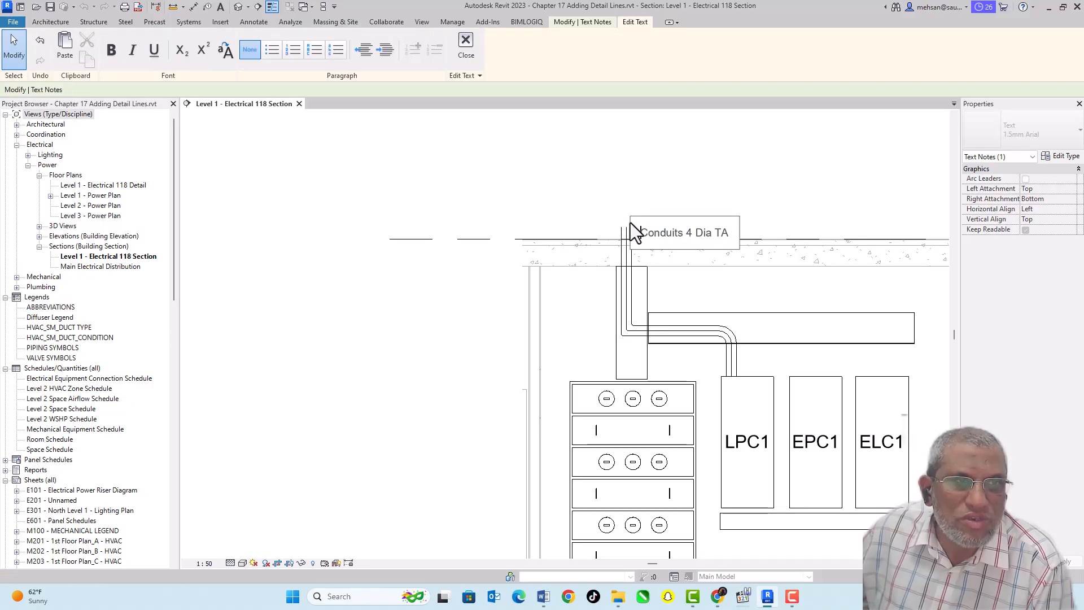
key("Escape")
left_click_drag(631, 217, 642, 181)
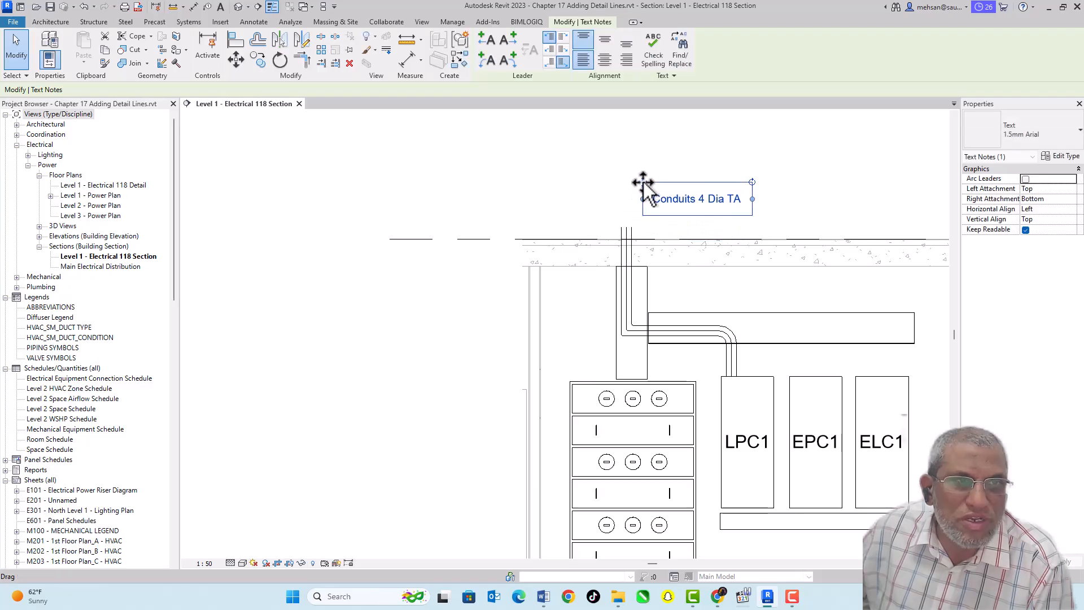
- Add a left arc leader to the conduit note and point its arrowhead at the upper end of the outer wiring run
left_click(487, 62)
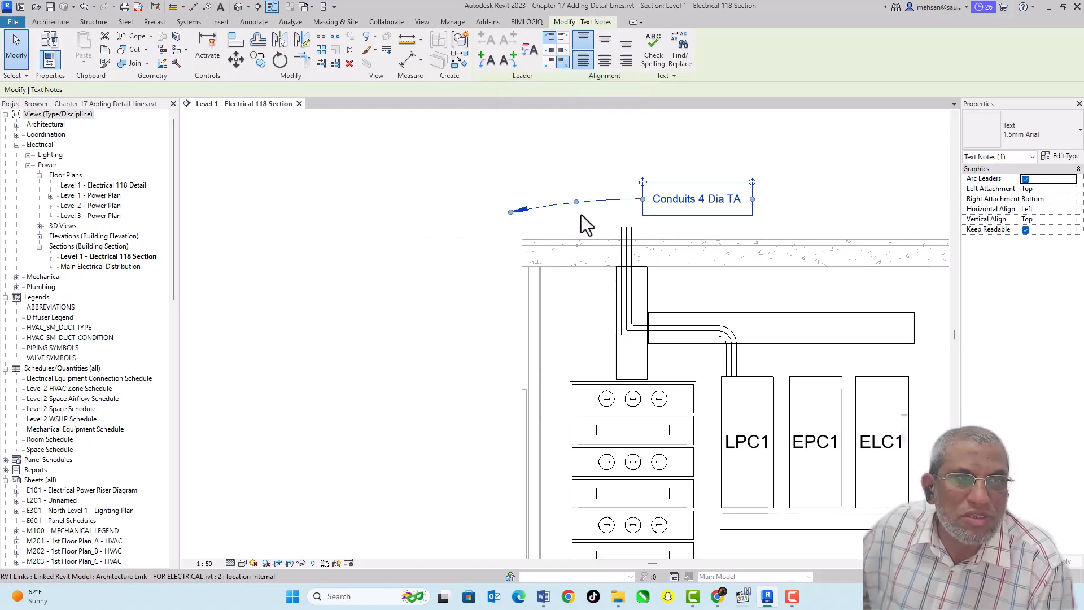
left_click_drag(515, 215, 623, 229)
left_click(686, 228)
left_click(733, 172)
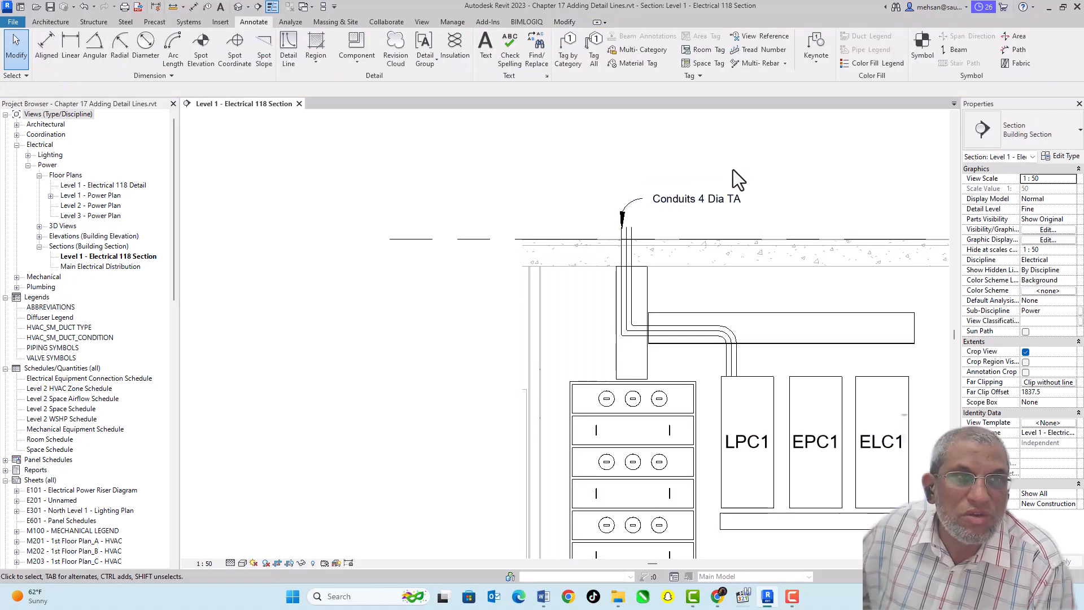
- Move the conduit note farther up and to the right of the wiring runs, keeping its leader's arrowhead on the outer run
left_click(704, 201)
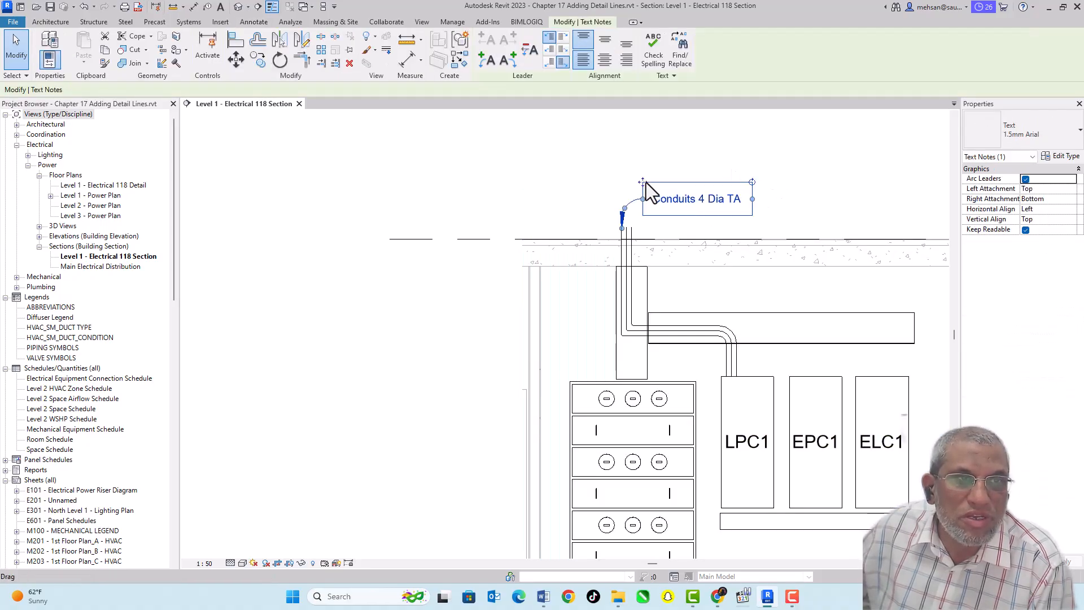
left_click_drag(643, 182, 674, 164)
left_click(695, 228)
left_click(740, 167)
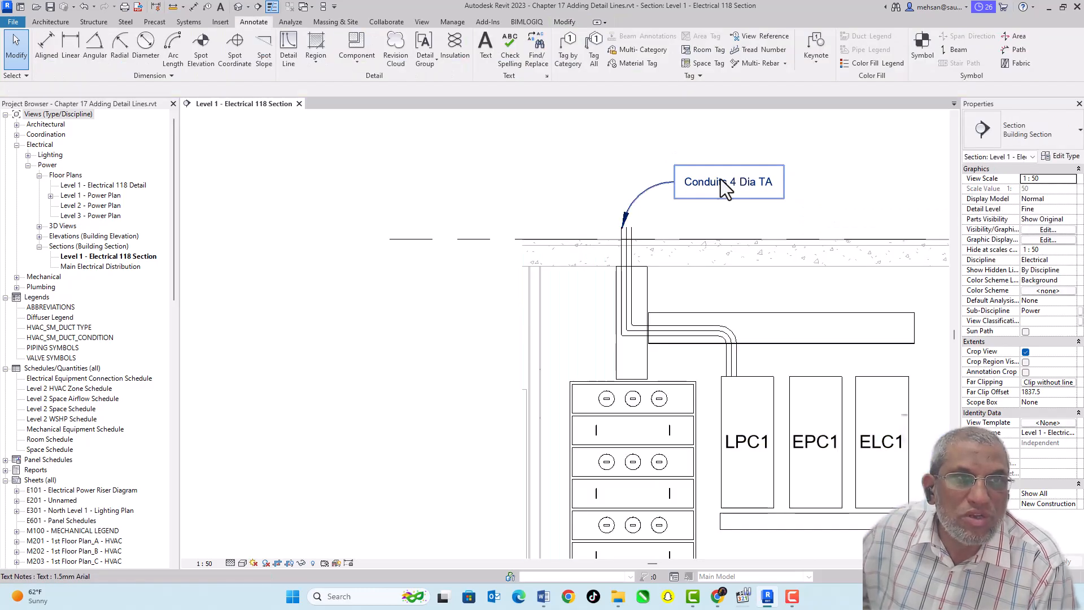